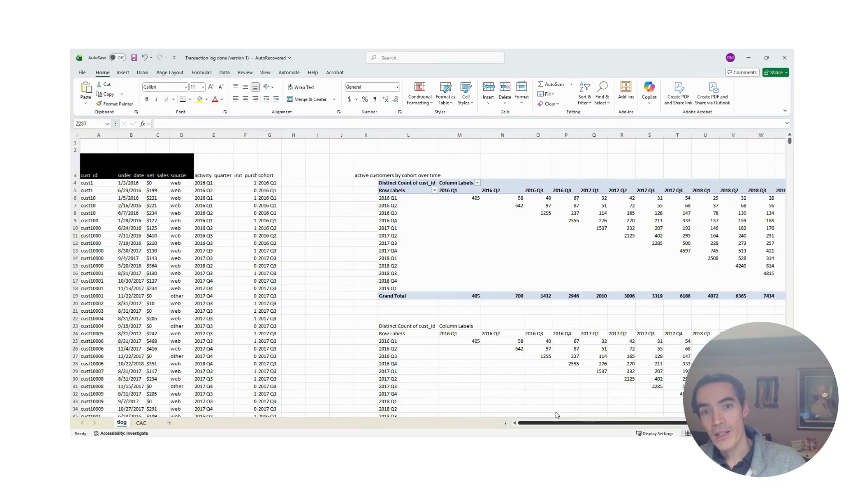
Review the cohort tables and charts on the tlog sheet, from acquisitions and activity retention through to 1-year PAV
{"action": "scroll", "coordinate": [556, 415], "scroll_direction": "right", "scroll_amount": 3}
{"action": "scroll", "coordinate": [545, 333], "scroll_direction": "down", "scroll_amount": 4}
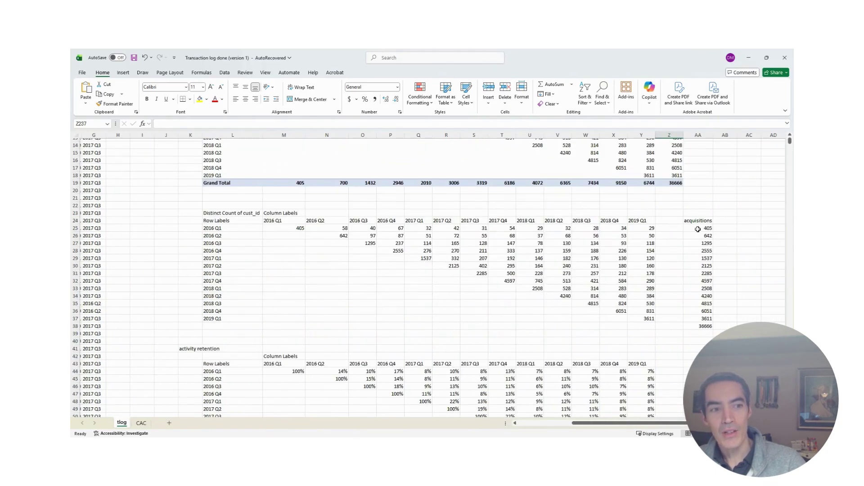
{"action": "left_click_drag", "start_coordinate": [698, 230], "coordinate": [700, 296]}
{"action": "scroll", "coordinate": [412, 346], "scroll_direction": "down", "scroll_amount": 18}
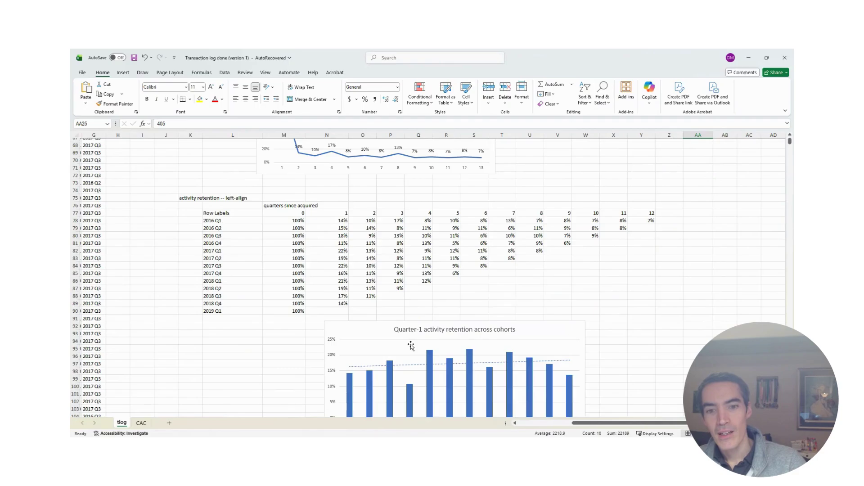
{"action": "scroll", "coordinate": [411, 345], "scroll_direction": "down", "scroll_amount": 20}
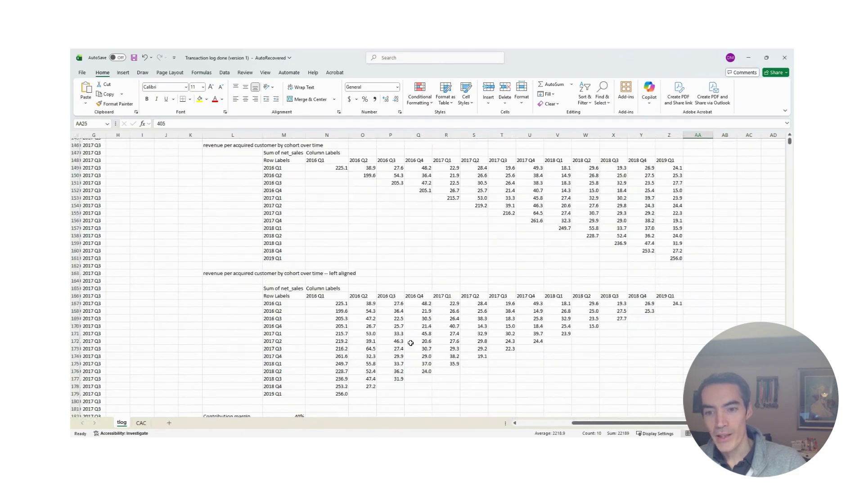
{"action": "scroll", "coordinate": [411, 343], "scroll_direction": "down", "scroll_amount": 20}
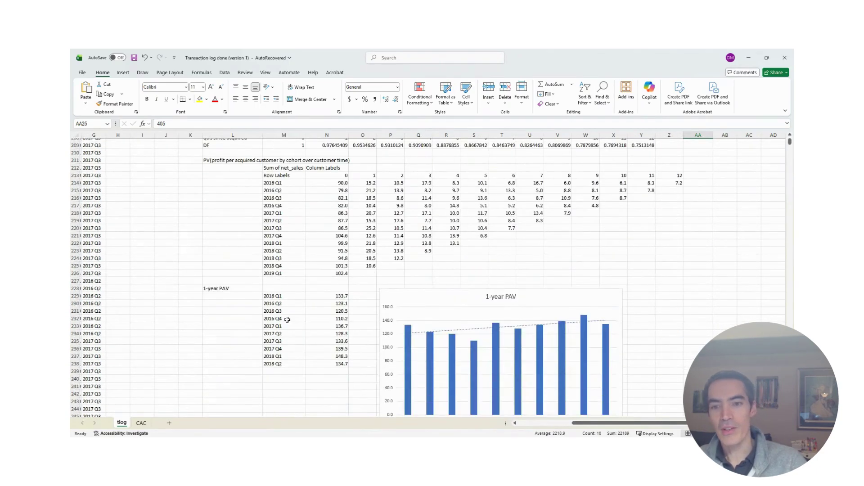
{"action": "scroll", "coordinate": [279, 305], "scroll_direction": "down", "scroll_amount": 3}
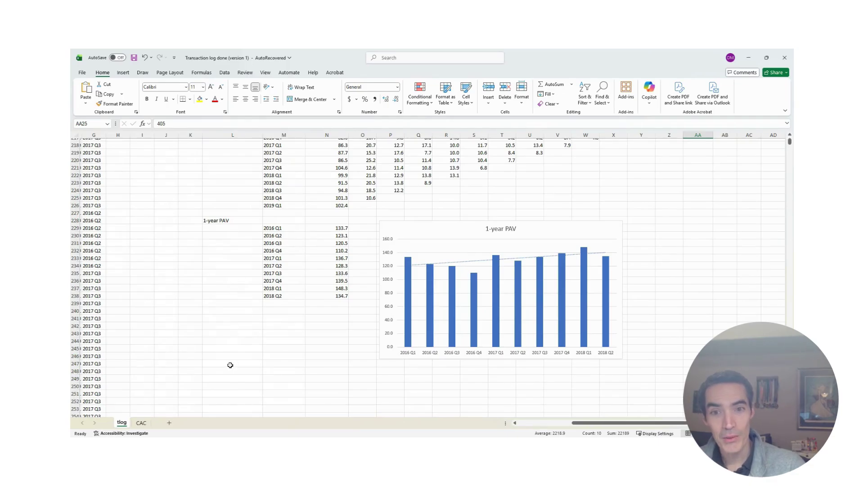
Review the CAC sheet's table, examining the cohort quarters and the CAC column
{"action": "left_click", "coordinate": [141, 423]}
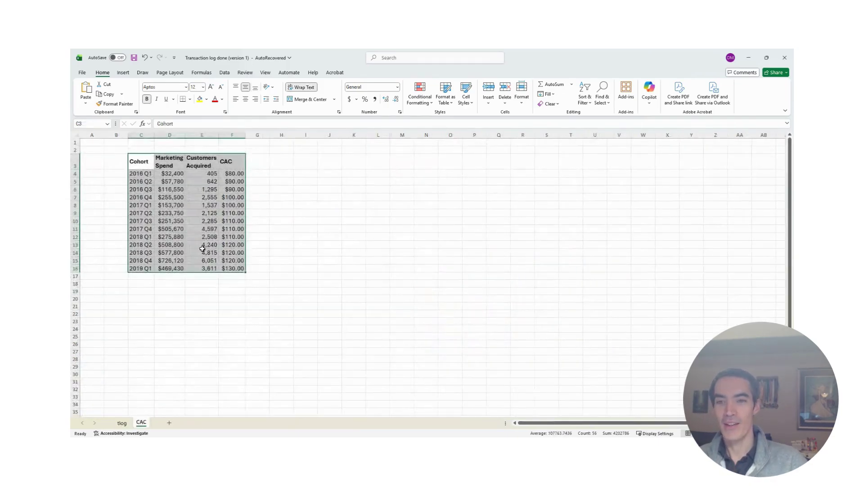
{"action": "left_click", "coordinate": [373, 237]}
{"action": "left_click_drag", "start_coordinate": [230, 157], "coordinate": [232, 269]}
{"action": "left_click_drag", "start_coordinate": [142, 162], "coordinate": [137, 246]}
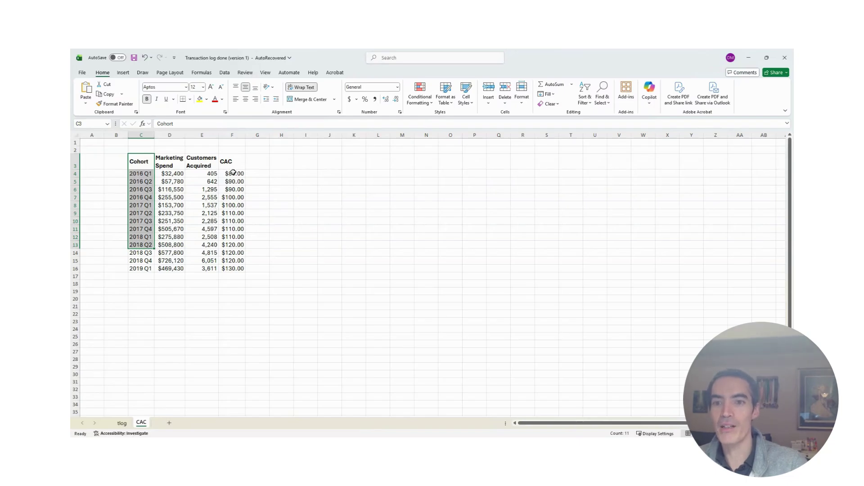
{"action": "left_click_drag", "start_coordinate": [233, 174], "coordinate": [232, 272]}
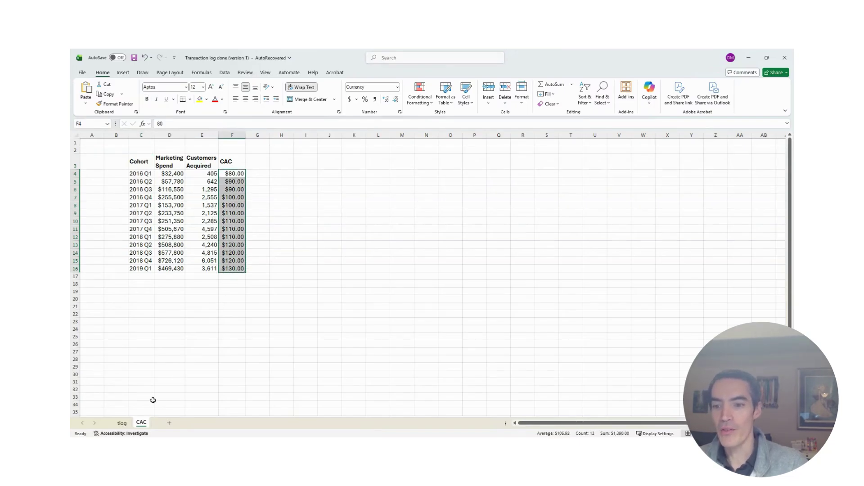
Add the label "Customer acquisition costs" in cell L248 of the tlog sheet
{"action": "left_click", "coordinate": [121, 423]}
{"action": "left_click", "coordinate": [236, 370]}
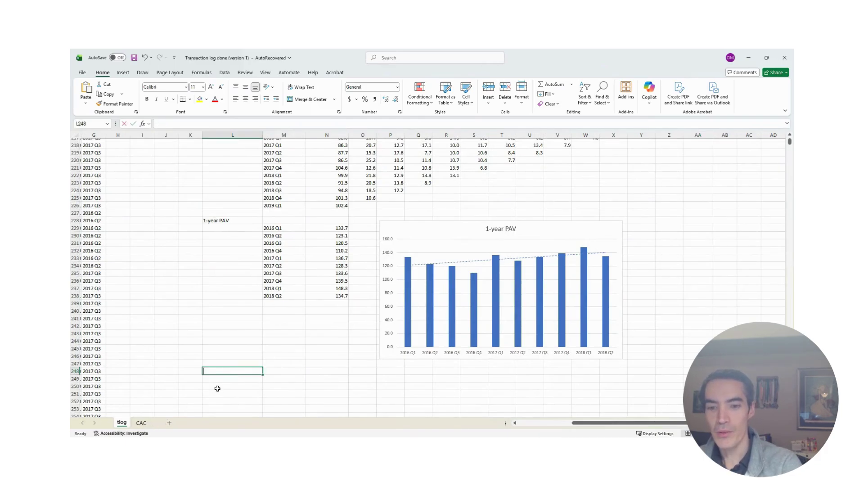
{"action": "type", "text": "Customer acquisition costs"}
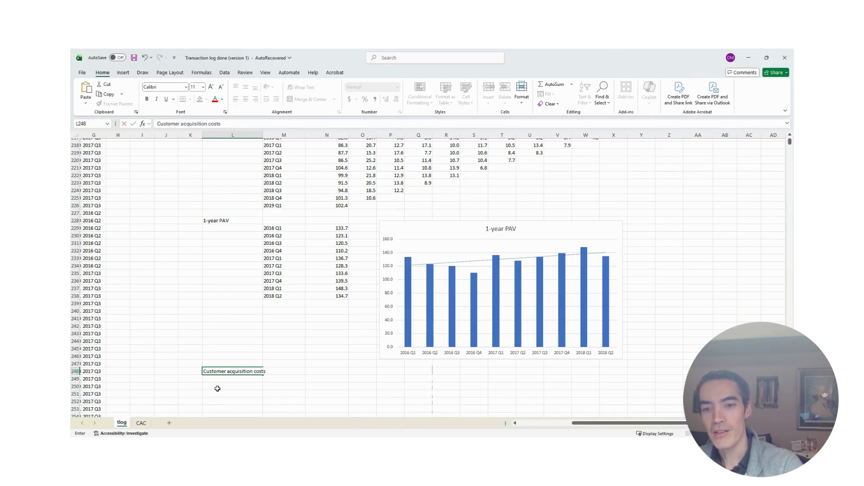
{"action": "key", "text": "Return"}
Copy the whole cohort table C3:F16 from the CAC sheet into the tlog sheet at M250
{"action": "left_click", "coordinate": [141, 423]}
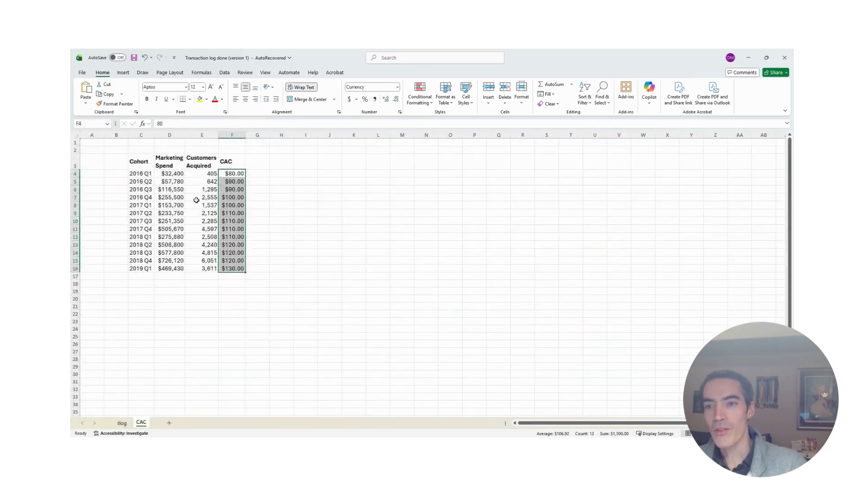
{"action": "left_click_drag", "start_coordinate": [144, 159], "coordinate": [232, 268]}
{"action": "key", "text": "ctrl+c"}
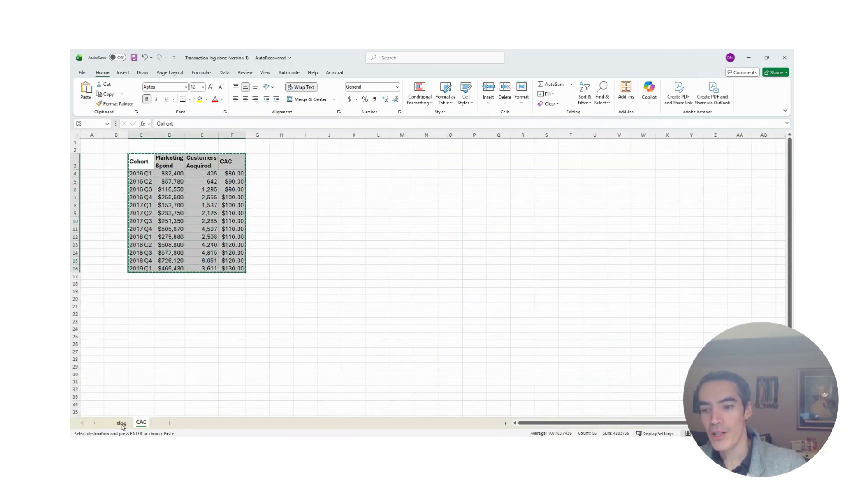
{"action": "left_click", "coordinate": [122, 423]}
{"action": "left_click", "coordinate": [276, 387]}
{"action": "key", "text": "ctrl+v"}
{"action": "scroll", "coordinate": [345, 303], "scroll_direction": "down", "scroll_amount": 3}
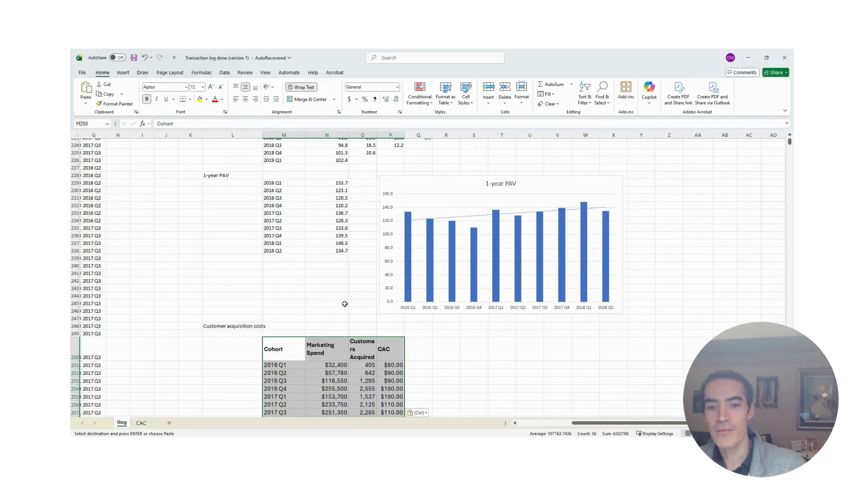
{"action": "scroll", "coordinate": [263, 291], "scroll_direction": "down", "scroll_amount": 2}
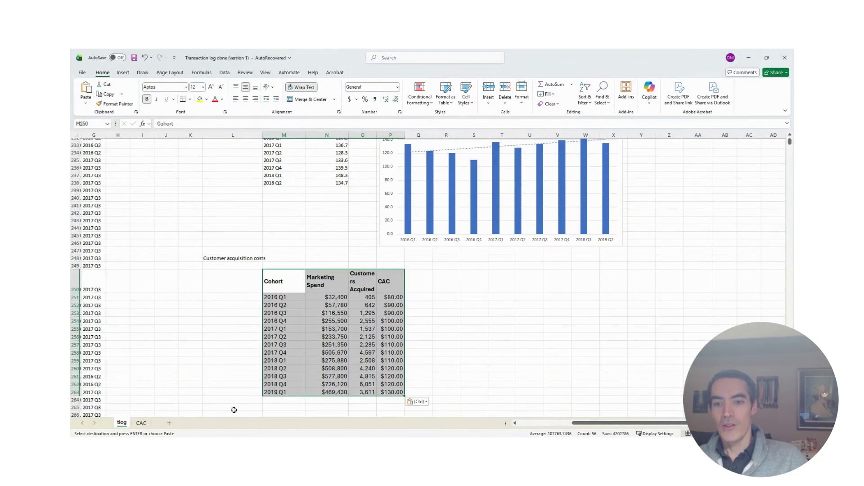
Label L266 "1-year CLV" and enter the headers "1-year PAV", "- CAC" and "= 1-year CLV" across M267:O267
{"action": "left_click", "coordinate": [237, 411]}
{"action": "type", "text": "1-year CLV"}
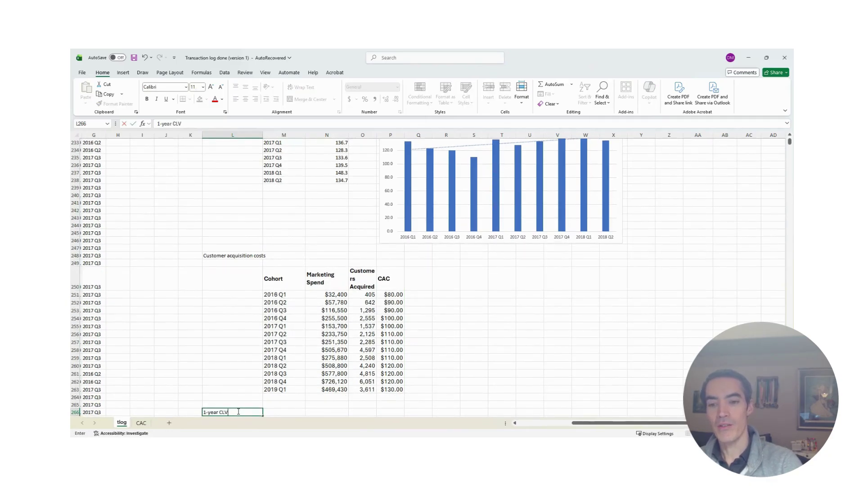
{"action": "scroll", "coordinate": [238, 411], "scroll_direction": "down", "scroll_amount": 1}
{"action": "left_click", "coordinate": [279, 412]}
{"action": "type", "text": "1-"}
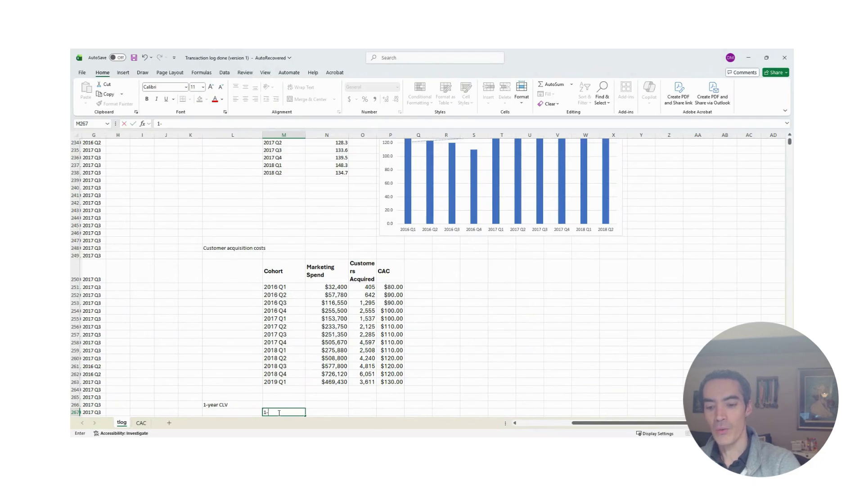
{"action": "type", "text": "year PAV"}
{"action": "key", "text": "Tab"}
{"action": "type", "text": "'"}
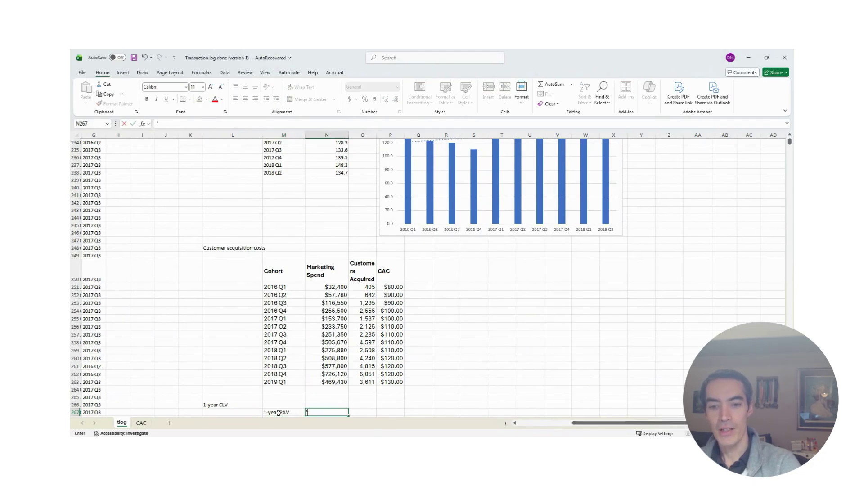
{"action": "type", "text": "- CAC"}
{"action": "key", "text": "Tab"}
{"action": "type", "text": "'"}
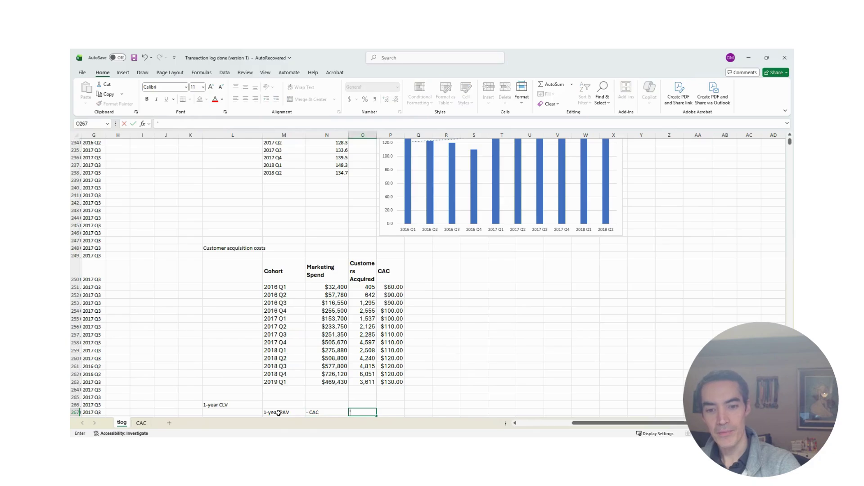
{"action": "type", "text": "= 1-year CLV"}
{"action": "key", "text": "Return"}
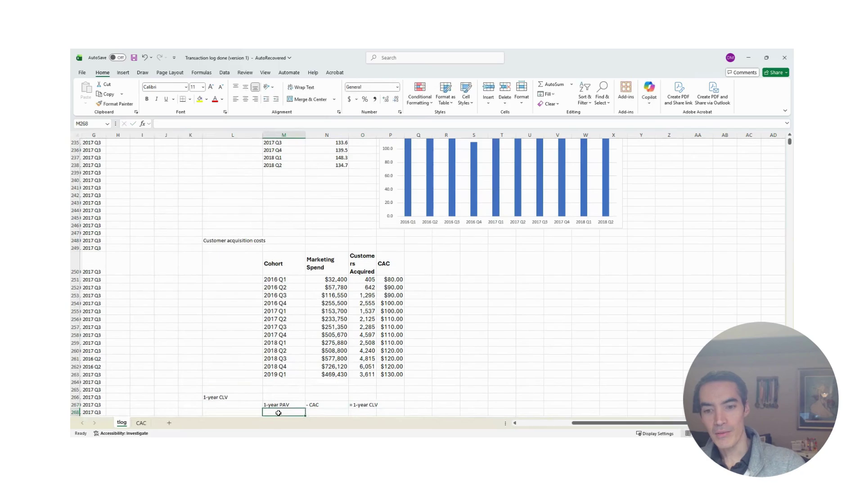
Copy the cohort labels 2016 Q1 to 2018 Q2 from the 1-year PAV table into L268:L277
{"action": "scroll", "coordinate": [272, 265], "scroll_direction": "up", "scroll_amount": 5}
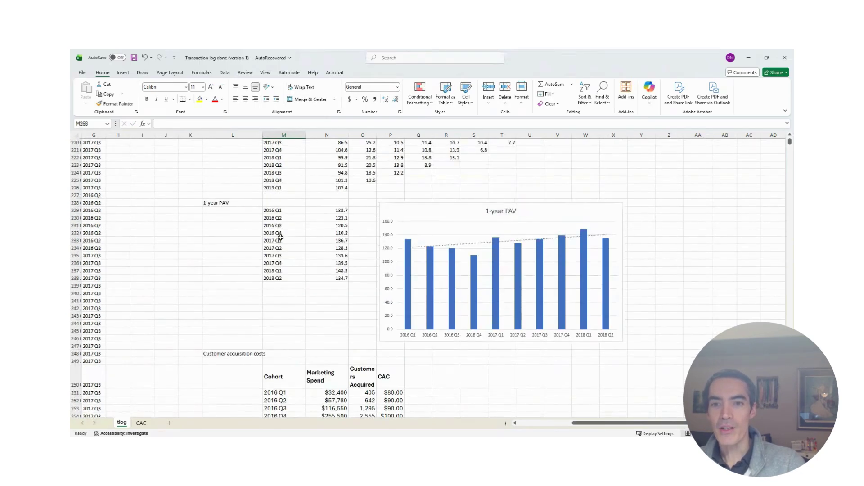
{"action": "left_click", "coordinate": [274, 211]}
{"action": "left_click", "coordinate": [285, 278], "text": "shift"}
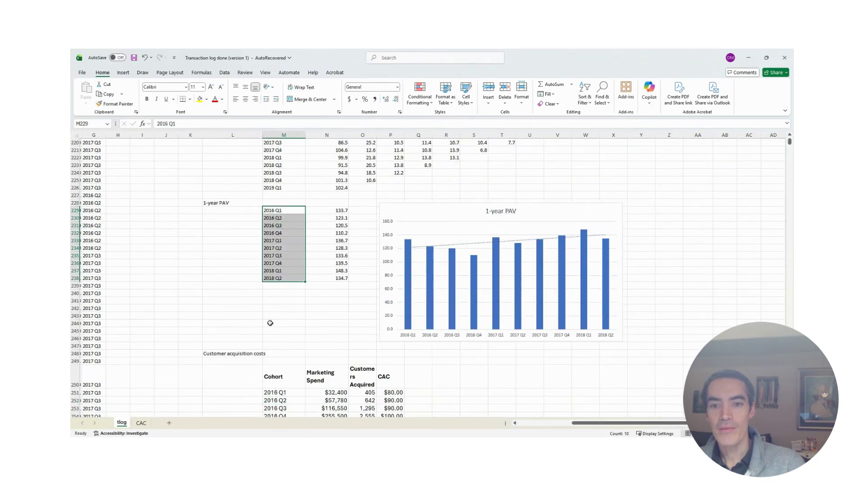
{"action": "key", "text": "ctrl+c"}
{"action": "scroll", "coordinate": [270, 324], "scroll_direction": "down", "scroll_amount": 6}
{"action": "left_click", "coordinate": [253, 387]}
{"action": "key", "text": "Return"}
Link M268 to the 2016 Q1 value of the 1-year PAV table with =N229
{"action": "left_click", "coordinate": [274, 389]}
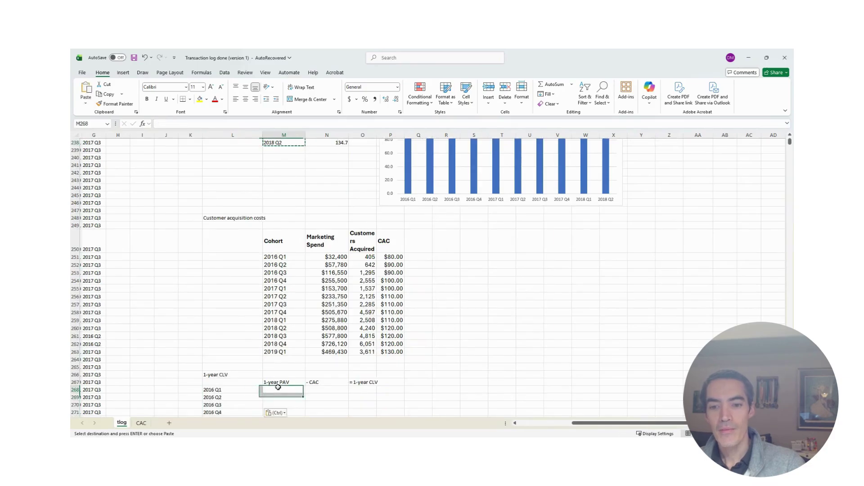
{"action": "type", "text": "="}
{"action": "scroll", "coordinate": [273, 200], "scroll_direction": "up", "scroll_amount": 6}
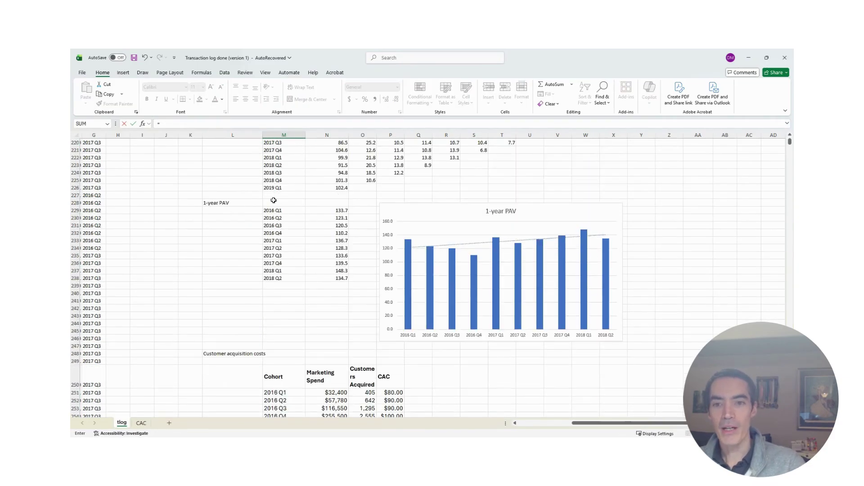
{"action": "left_click", "coordinate": [325, 211]}
{"action": "key", "text": "Return"}
Copy the 1-year PAV formula from M268 down through M277 for the remaining cohorts
{"action": "scroll", "coordinate": [290, 297], "scroll_direction": "down", "scroll_amount": 2}
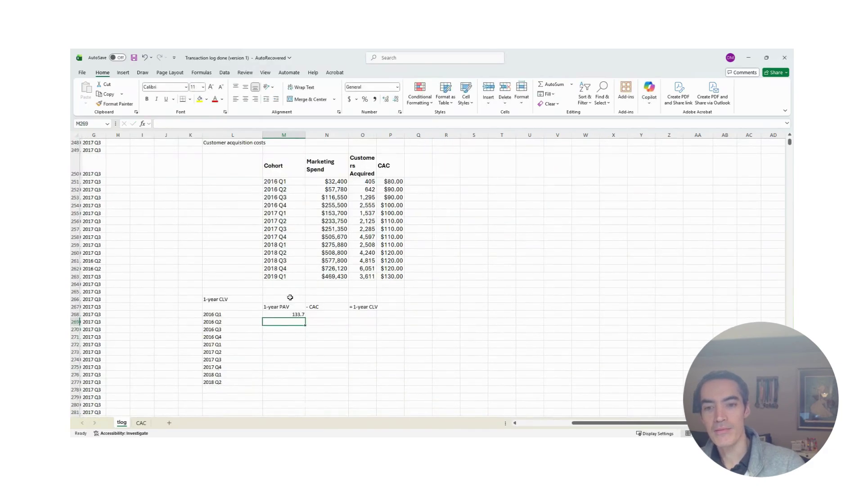
{"action": "left_click", "coordinate": [288, 314]}
{"action": "key", "text": "ctrl+c"}
{"action": "key", "text": "shift+Down"}
{"action": "key", "text": "shift+Down"}
{"action": "key", "text": "shift+Down"}
{"action": "key", "text": "shift+Down"}
{"action": "key", "text": "shift+Down"}
{"action": "key", "text": "shift+Down"}
{"action": "key", "text": "shift+Down"}
{"action": "key", "text": "shift+Down"}
{"action": "key", "text": "shift+Down"}
{"action": "key", "text": "ctrl+v"}
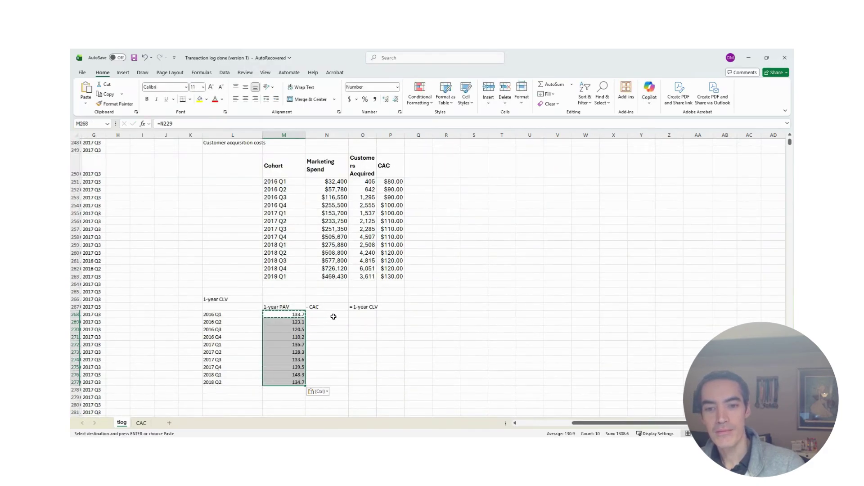
Link N268 to the 2016 Q1 customer acquisition cost with =P251
{"action": "left_click", "coordinate": [336, 315]}
{"action": "type", "text": "="}
{"action": "left_click", "coordinate": [394, 181]}
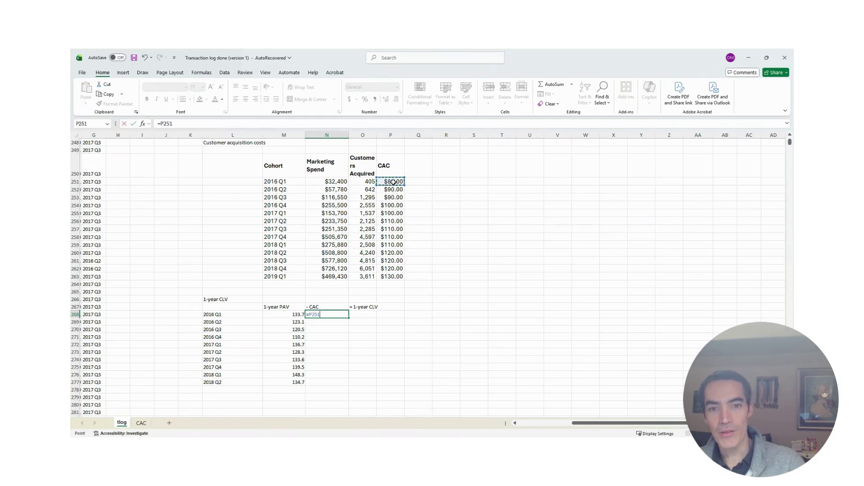
{"action": "key", "text": "Return"}
{"action": "key", "text": "Up"}
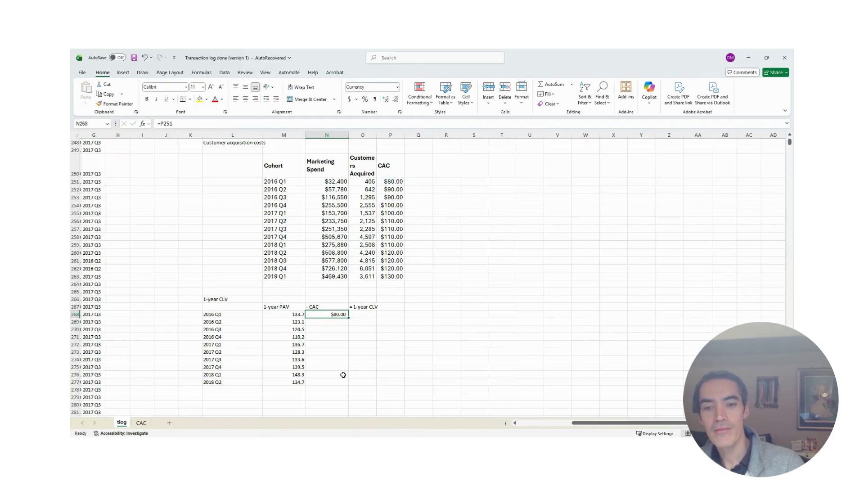
Copy the CAC formula from N268 down through N277 for the remaining cohorts
{"action": "key", "text": "ctrl+c"}
{"action": "key", "text": "shift+Down"}
{"action": "key", "text": "shift+Down"}
{"action": "key", "text": "shift+Down"}
{"action": "key", "text": "shift+Down"}
{"action": "key", "text": "shift+Down"}
{"action": "key", "text": "shift+Down"}
{"action": "key", "text": "shift+Down"}
{"action": "key", "text": "shift+Down"}
{"action": "key", "text": "shift+Down"}
{"action": "key", "text": "ctrl+v"}
Calculate the 2016 Q1 1-year CLV in O268 as PAV minus CAC with =M268-N268
{"action": "left_click", "coordinate": [368, 315]}
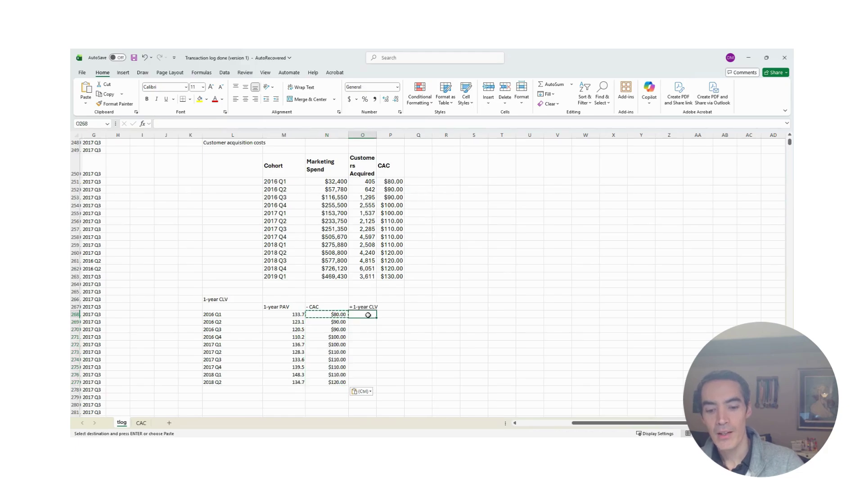
{"action": "type", "text": "="}
{"action": "key", "text": "Left"}
{"action": "key", "text": "Left"}
{"action": "type", "text": "-"}
{"action": "key", "text": "Left"}
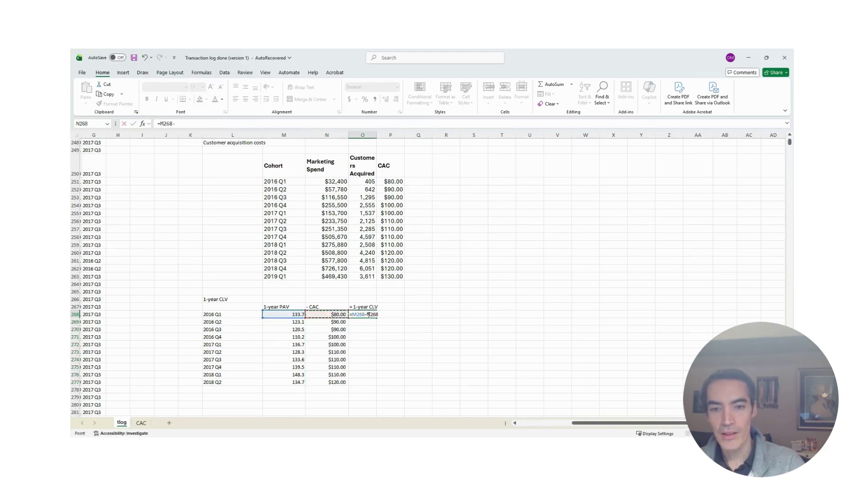
{"action": "key", "text": "Return"}
Copy the 1-year CLV formula from O268 down through O277 for the remaining cohorts
{"action": "left_click", "coordinate": [368, 314]}
{"action": "key", "text": "ctrl+c"}
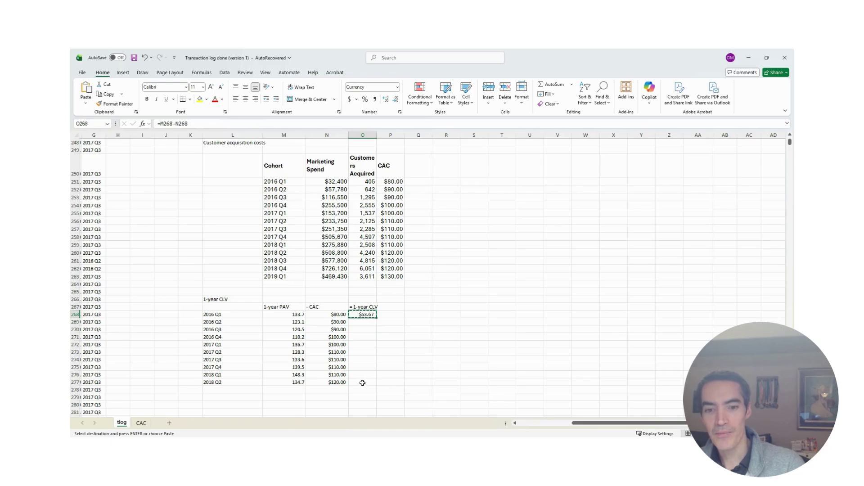
{"action": "left_click", "coordinate": [363, 383], "text": "shift"}
{"action": "key", "text": "ctrl+v"}
{"action": "key", "text": "Escape"}
Enter the header "1-year CLV/CAC (= implied ROI)" in cell Q267
{"action": "left_click", "coordinate": [411, 307]}
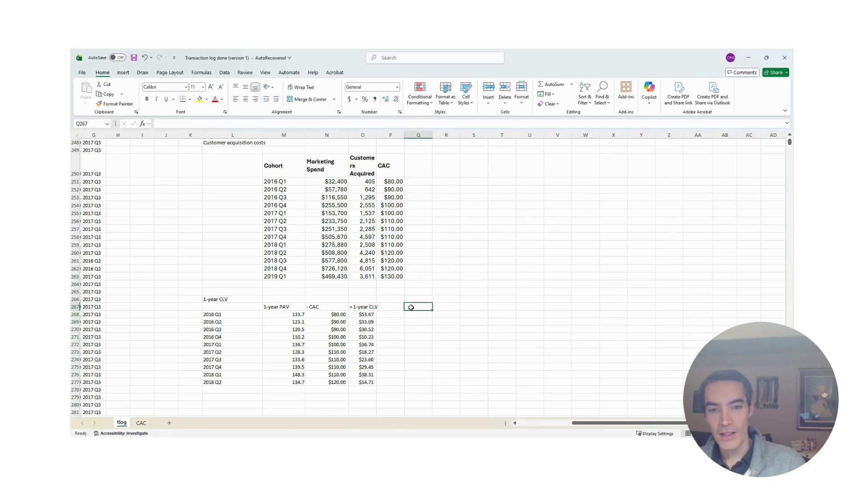
{"action": "type", "text": "1-year CLV/CAC"}
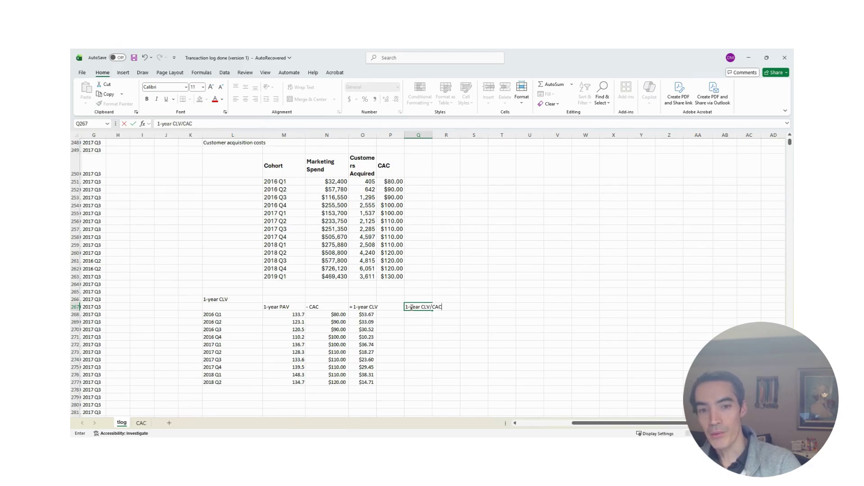
{"action": "key", "text": "Return"}
{"action": "double_click", "coordinate": [411, 307]}
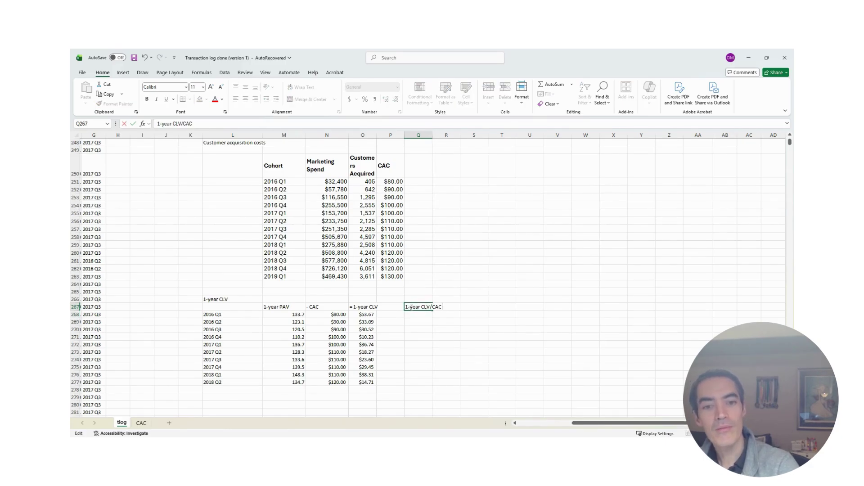
{"action": "type", "text": "(= implied ROI"}
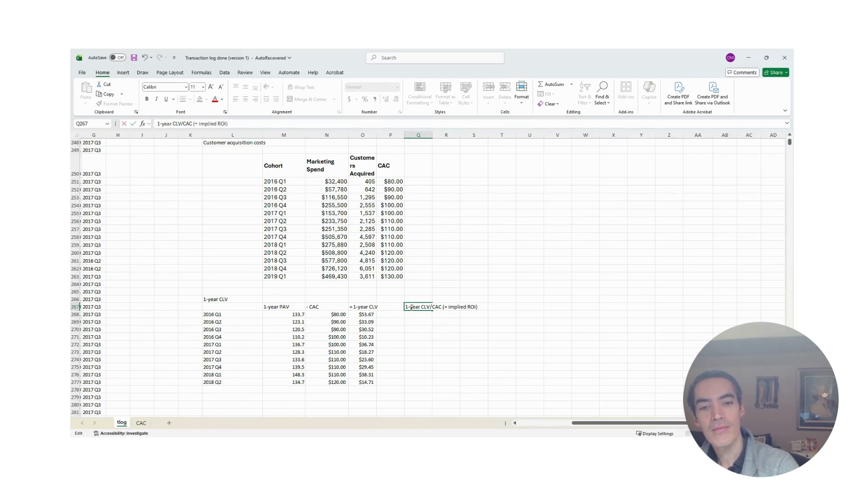
{"action": "key", "text": "Return"}
Calculate the 2016 Q1 ratio of 1-year CLV to CAC in Q268 with =O268/N268
{"action": "type", "text": "="}
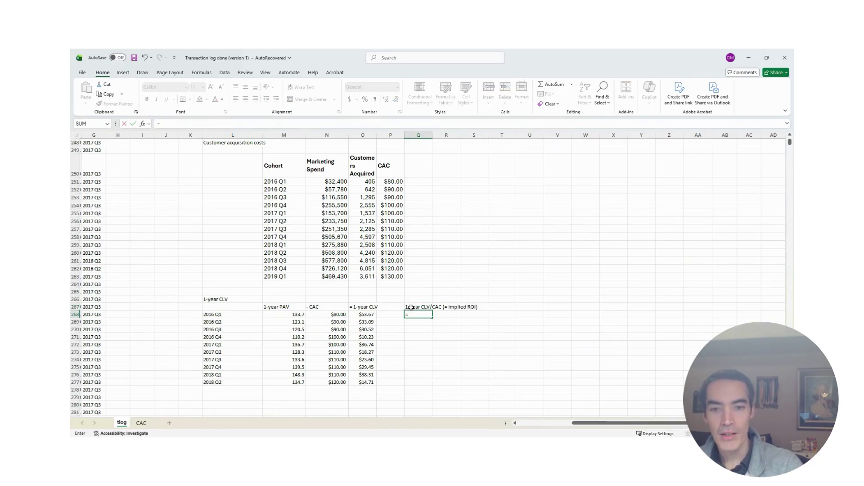
{"action": "key", "text": "Left"}
{"action": "key", "text": "Left"}
{"action": "type", "text": "/"}
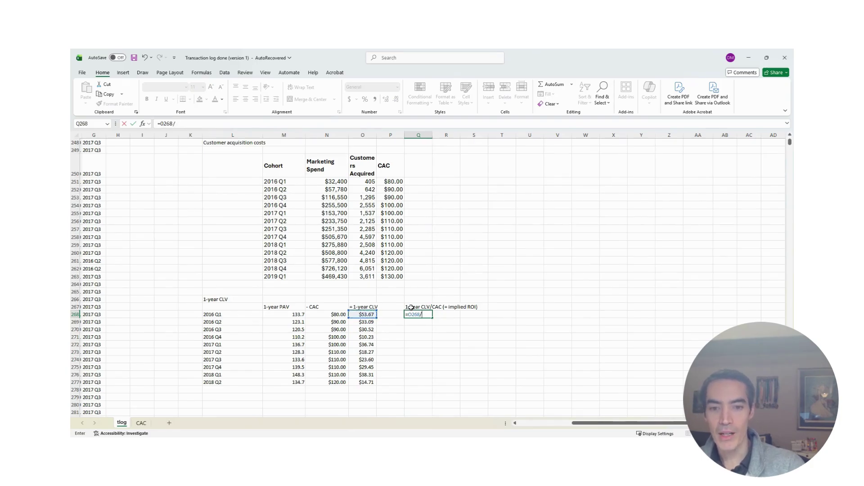
{"action": "left_click", "coordinate": [324, 314]}
{"action": "key", "text": "Return"}
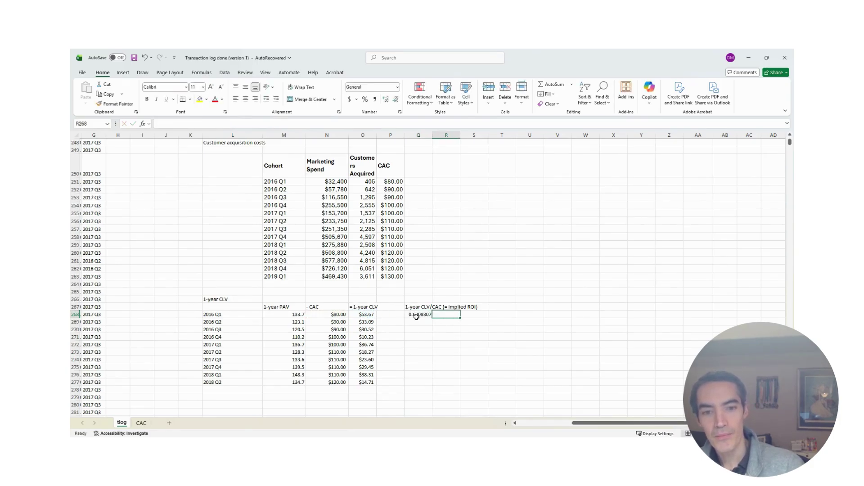
Copy the CLV/CAC formula from Q268 down through Q277 for the remaining cohorts
{"action": "left_click", "coordinate": [415, 315]}
{"action": "key", "text": "ctrl+c"}
{"action": "left_click", "coordinate": [412, 384], "text": "shift"}
{"action": "key", "text": "ctrl+v"}
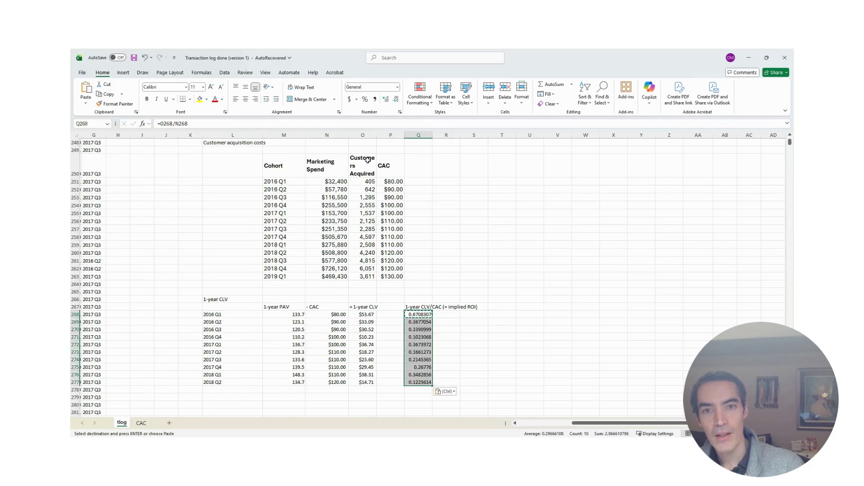
Format the CLV/CAC ratios in Q268:Q277 as centred percentages with one decimal place
{"action": "left_click", "coordinate": [365, 100]}
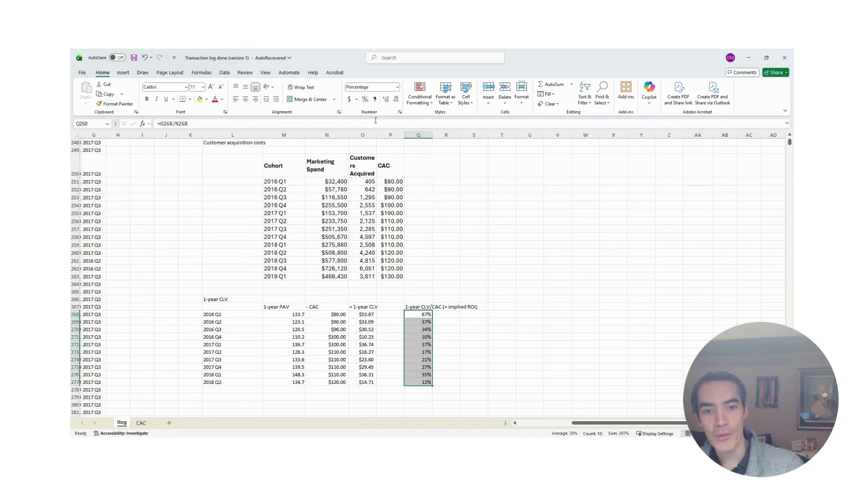
{"action": "left_click", "coordinate": [245, 99]}
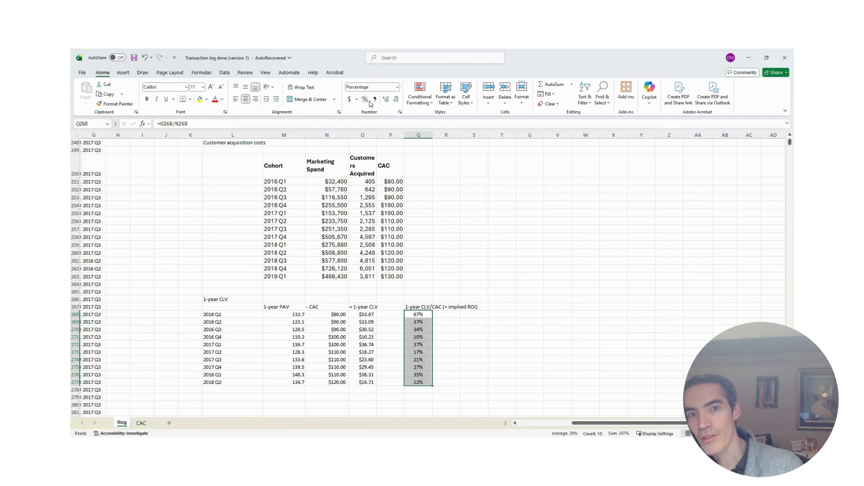
{"action": "left_click", "coordinate": [386, 99]}
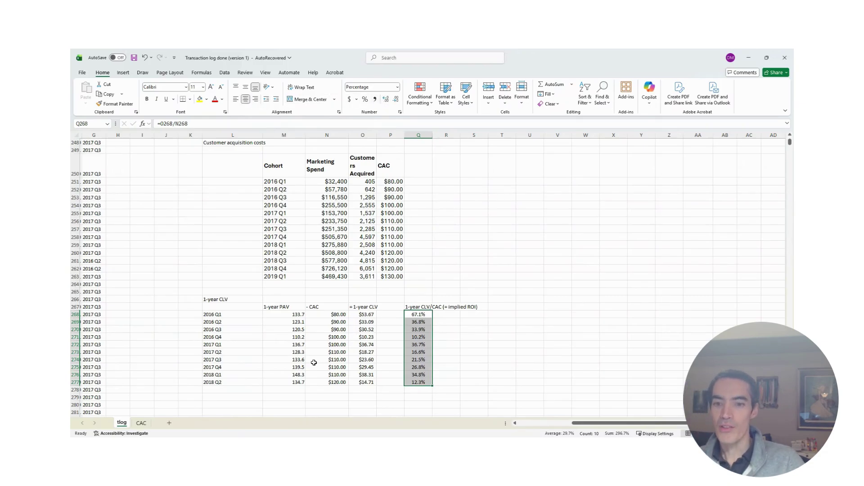
{"action": "scroll", "coordinate": [269, 312], "scroll_direction": "down", "scroll_amount": 2}
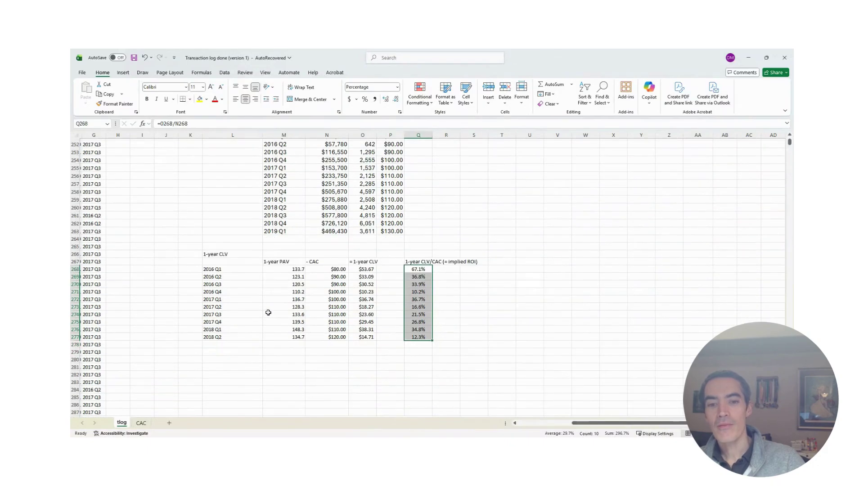
{"action": "left_click", "coordinate": [251, 357]}
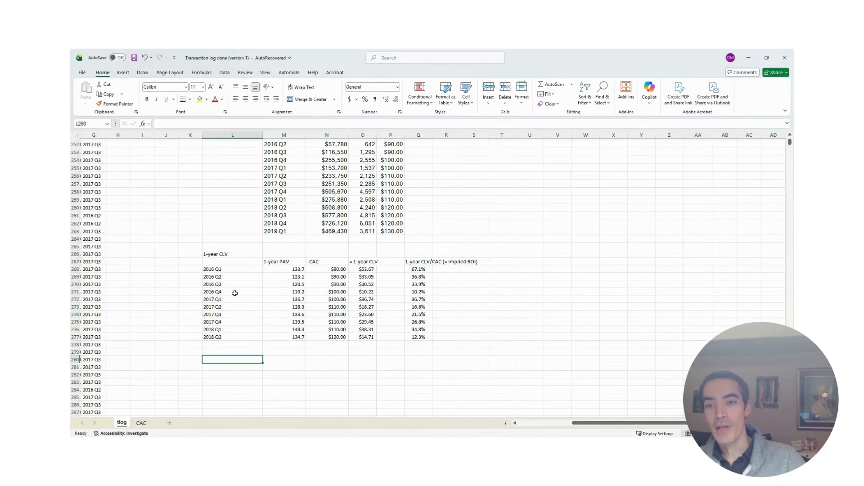
Make the "1-year CLV" section heading in L266 bold
{"action": "left_click", "coordinate": [227, 254]}
{"action": "key", "text": "ctrl+b"}
{"action": "left_click", "coordinate": [245, 366]}
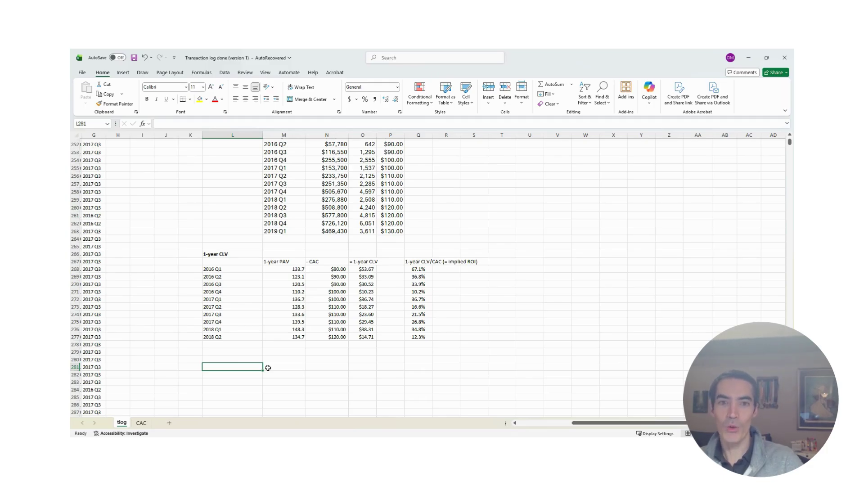
Enter the section heading "Cumulative profit per acquired customer" in cell L281, below the 1-year CLV table
{"action": "left_click", "coordinate": [268, 368]}
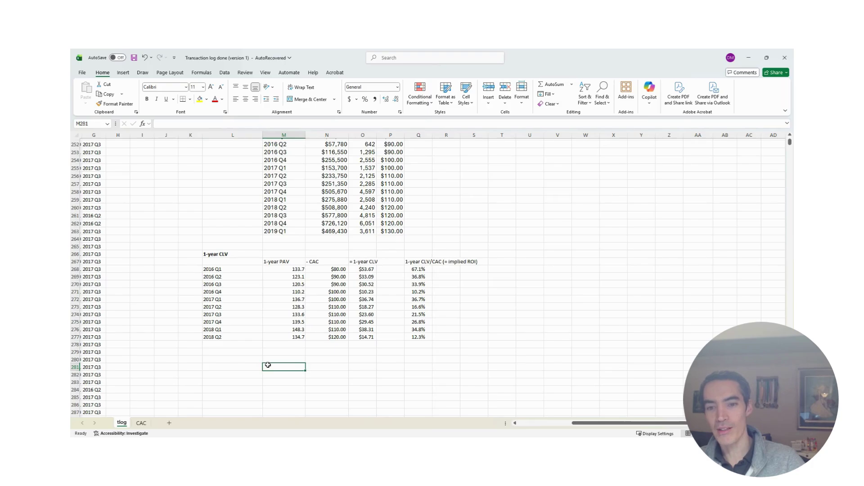
{"action": "scroll", "coordinate": [268, 365], "scroll_direction": "up", "scroll_amount": 3}
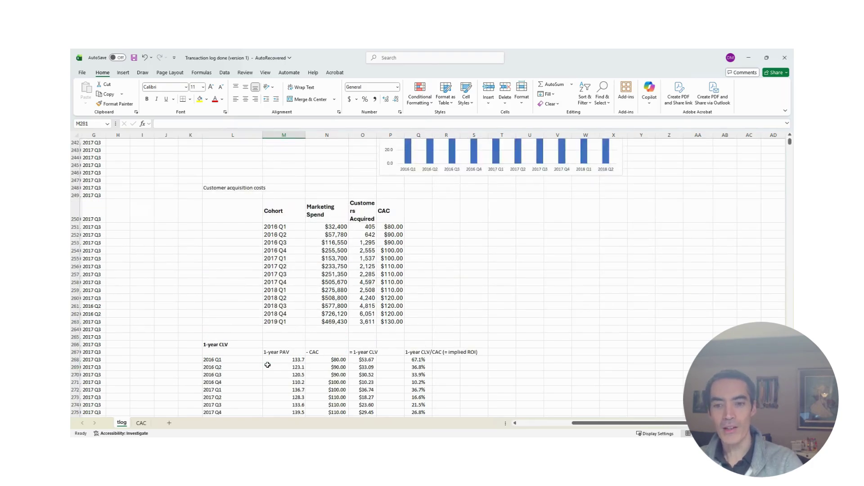
{"action": "scroll", "coordinate": [270, 366], "scroll_direction": "down", "scroll_amount": 5}
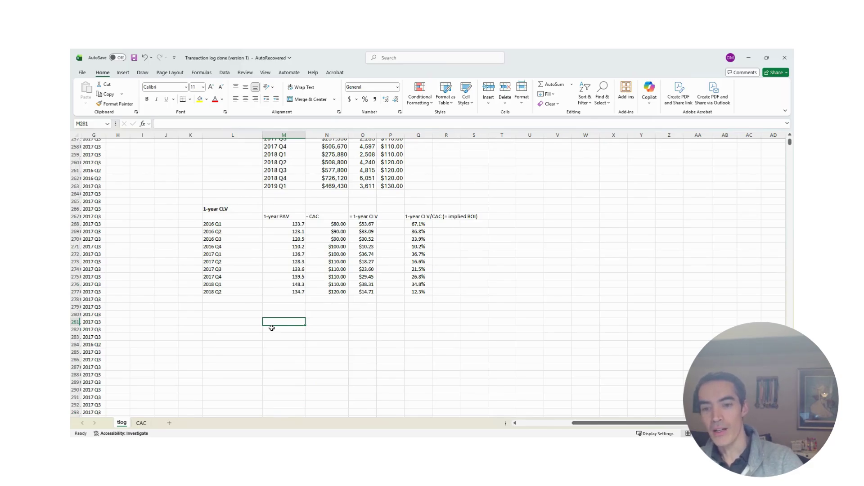
{"action": "key", "text": "Left"}
{"action": "type", "text": "Cum"}
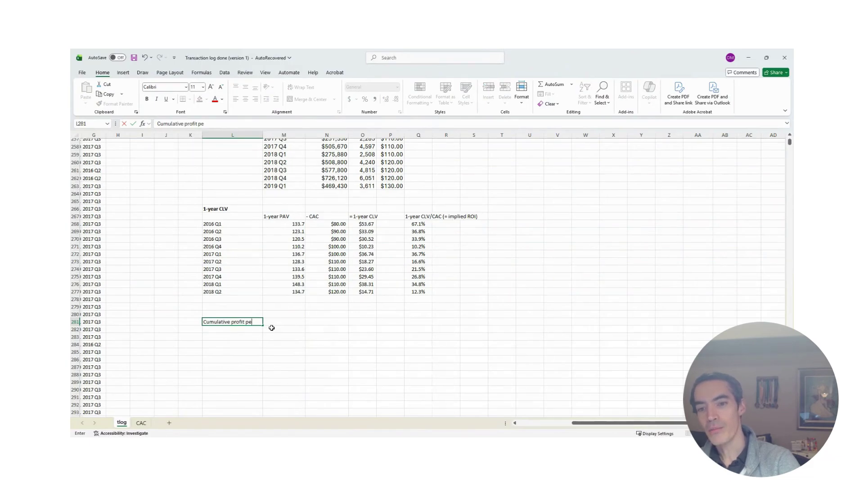
{"action": "type", "text": "ulative profit per acquired custo"}
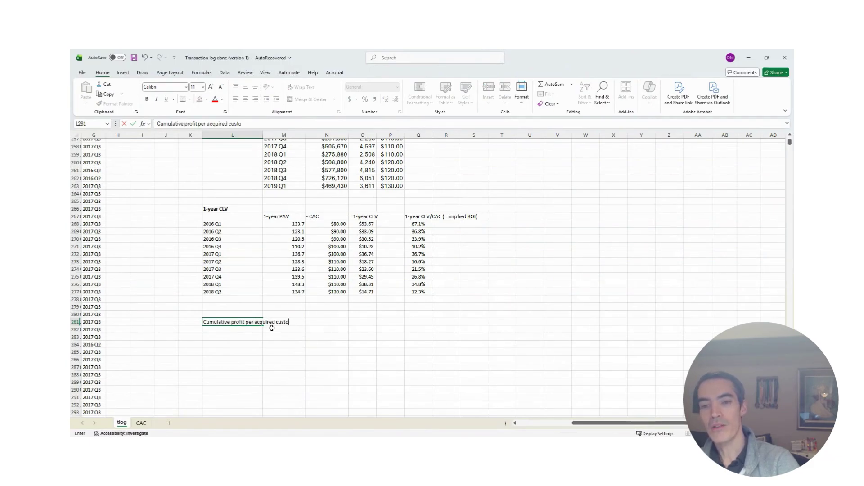
{"action": "type", "text": "mer"}
{"action": "key", "text": "Return"}
Copy the left-aligned profit per acquired customer table, M187:Z202, to M283 and clear the copied values in N285:Z297, keeping the labels
{"action": "scroll", "coordinate": [272, 328], "scroll_direction": "up", "scroll_amount": 14}
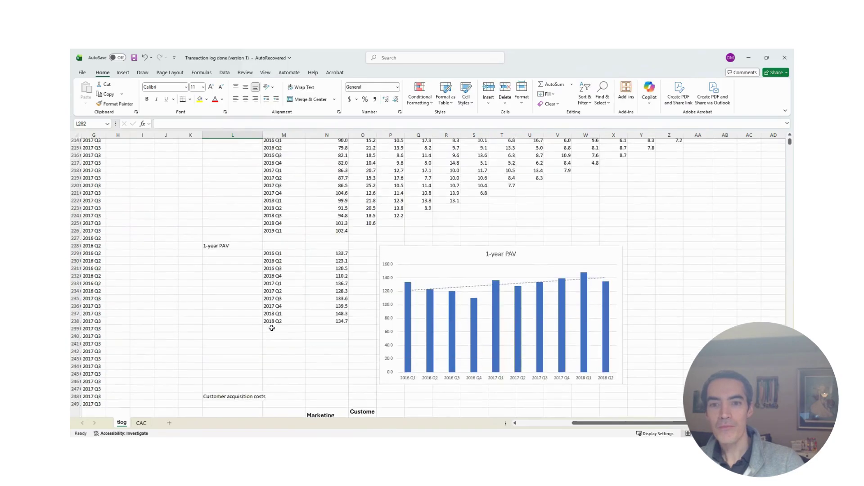
{"action": "scroll", "coordinate": [272, 328], "scroll_direction": "up", "scroll_amount": 8}
{"action": "scroll", "coordinate": [272, 281], "scroll_direction": "up", "scroll_amount": 6}
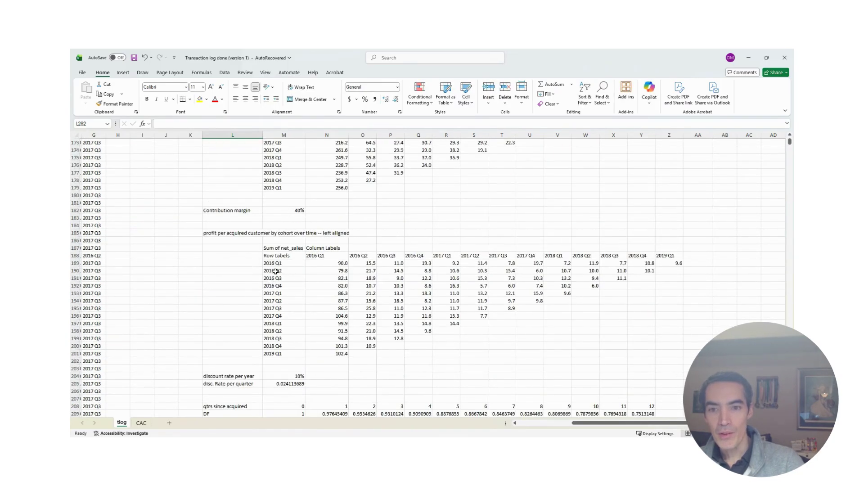
{"action": "left_click", "coordinate": [274, 249]}
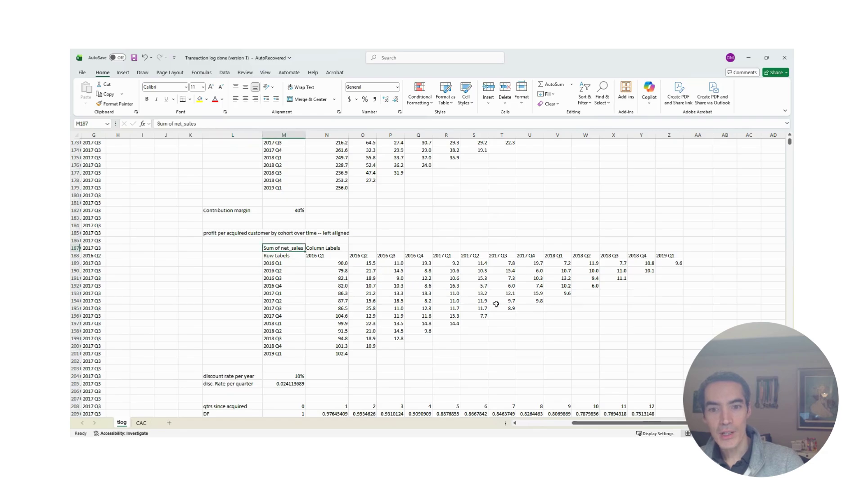
{"action": "left_click", "coordinate": [668, 361], "text": "shift"}
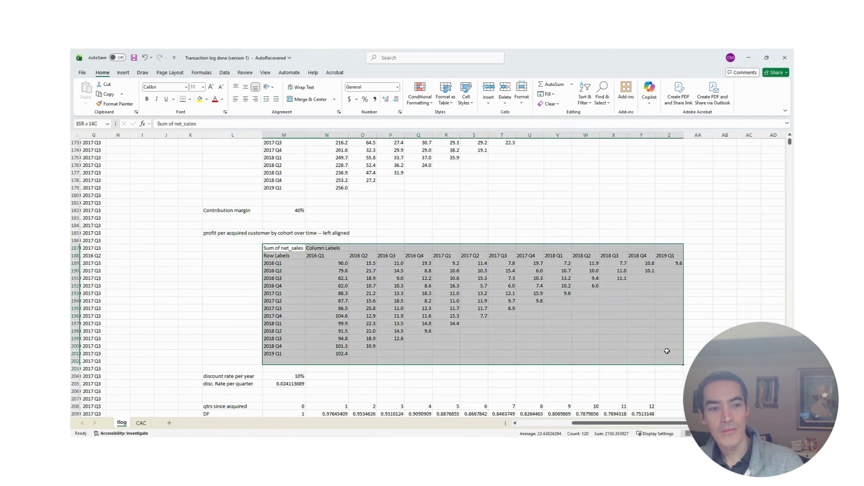
{"action": "key", "text": "ctrl+c"}
{"action": "scroll", "coordinate": [298, 360], "scroll_direction": "down", "scroll_amount": 20}
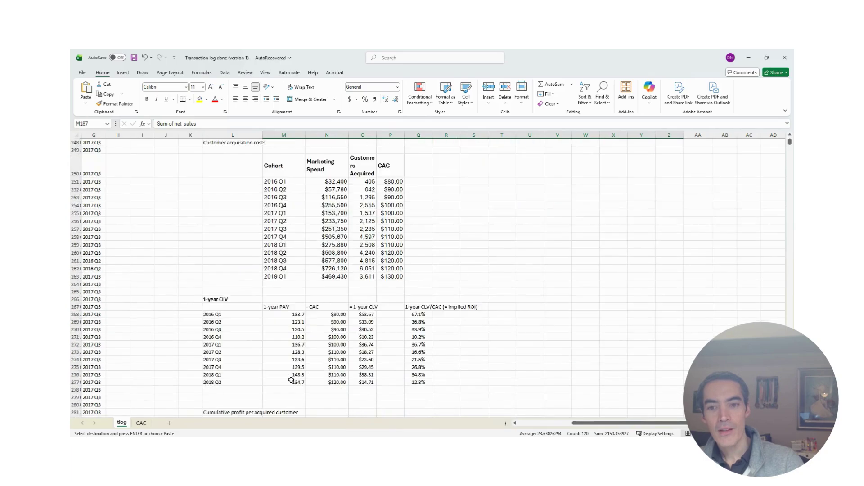
{"action": "scroll", "coordinate": [291, 381], "scroll_direction": "down", "scroll_amount": 5}
{"action": "left_click", "coordinate": [272, 291]}
{"action": "key", "text": "ctrl+v"}
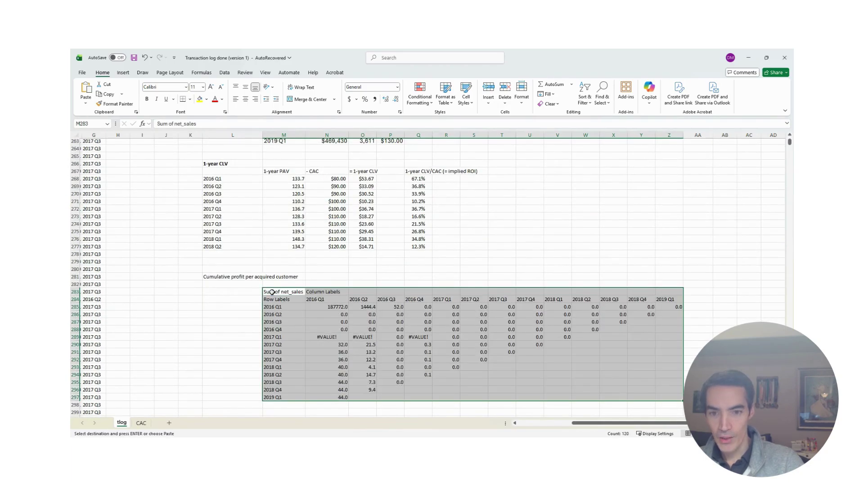
{"action": "left_click_drag", "start_coordinate": [319, 306], "coordinate": [670, 397]}
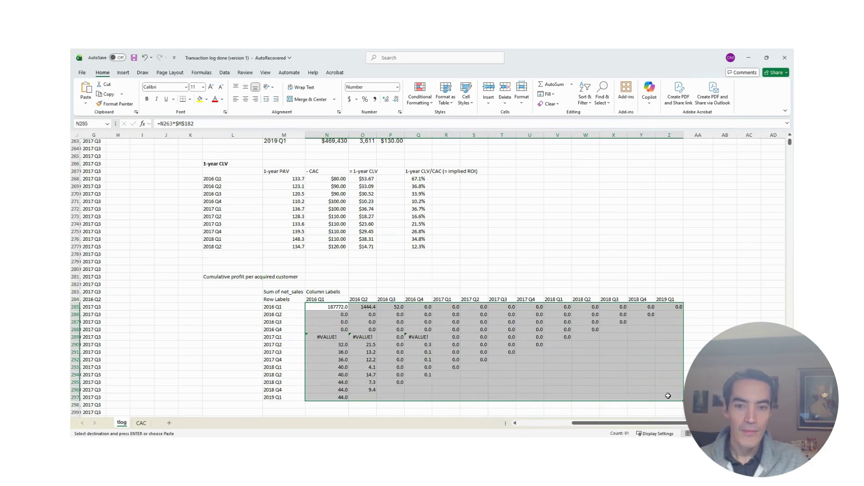
{"action": "key", "text": "Delete"}
Link the first cumulative profit value for the 2016 Q1 cohort in N285 to the left-aligned profit table with =N189
{"action": "left_click", "coordinate": [311, 306]}
{"action": "type", "text": "="}
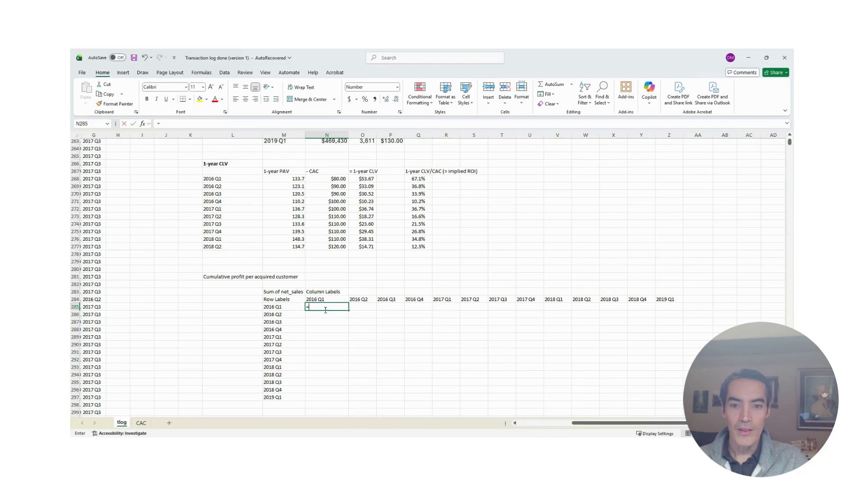
{"action": "scroll", "coordinate": [367, 323], "scroll_direction": "up", "scroll_amount": 20}
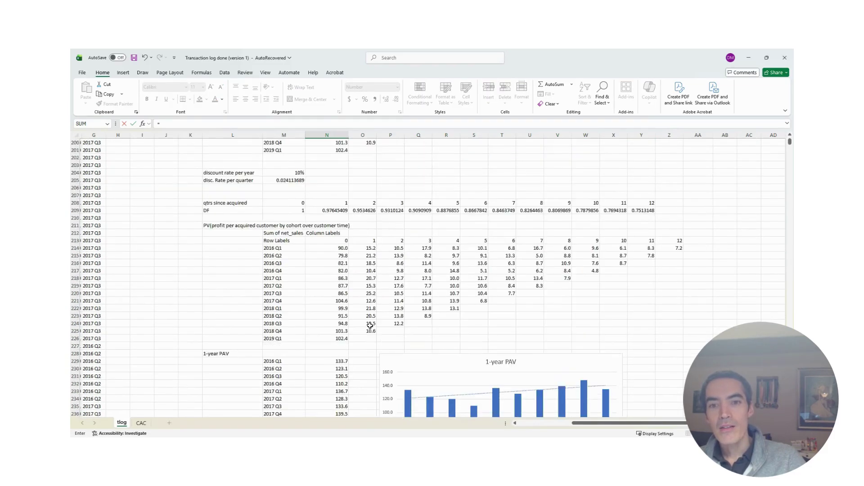
{"action": "scroll", "coordinate": [342, 255], "scroll_direction": "up", "scroll_amount": 8}
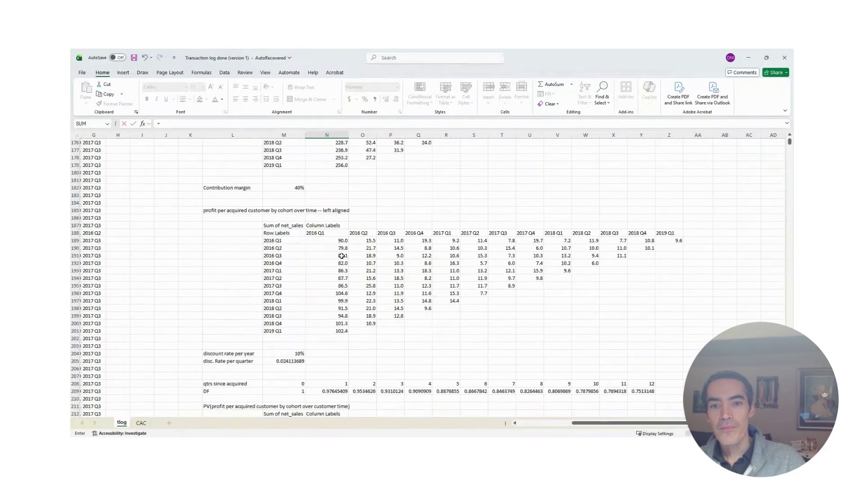
{"action": "left_click", "coordinate": [339, 243]}
{"action": "key", "text": "Return"}
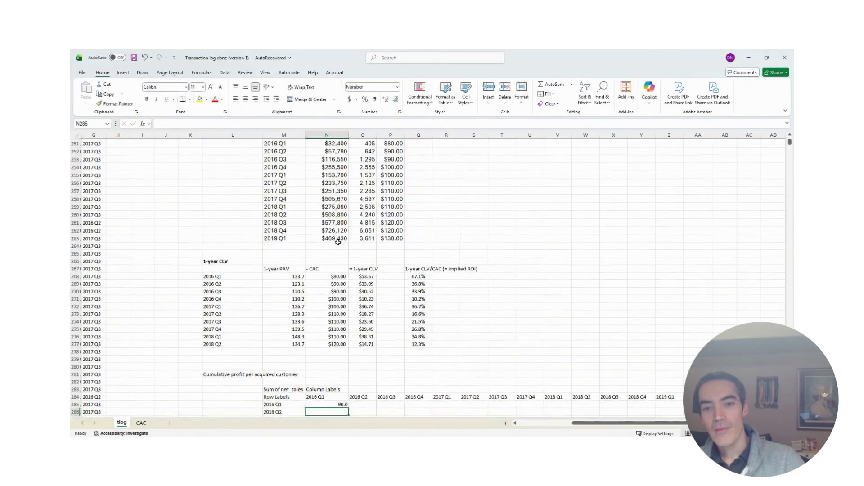
Copy the first-quarter profit formula from N285 down through N297 for the remaining cohorts
{"action": "left_click_drag", "start_coordinate": [333, 291], "coordinate": [320, 375]}
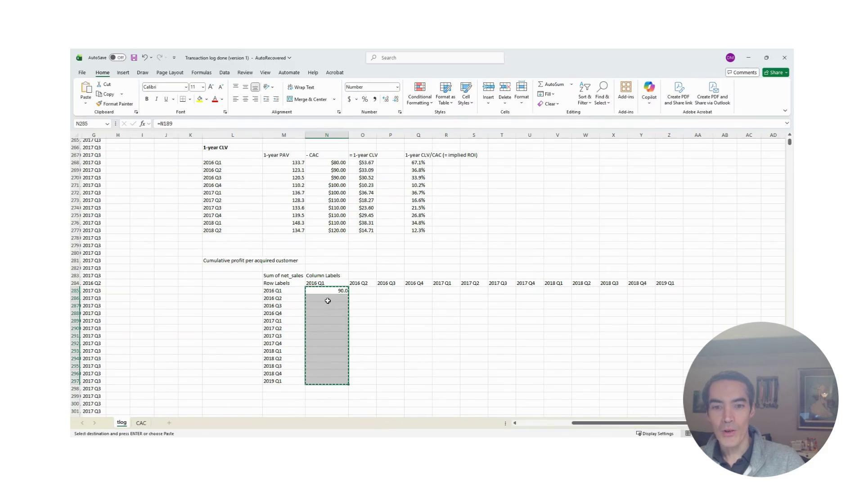
{"action": "left_click", "coordinate": [335, 291]}
{"action": "key", "text": "ctrl+c"}
{"action": "left_click_drag", "start_coordinate": [322, 291], "coordinate": [324, 383]}
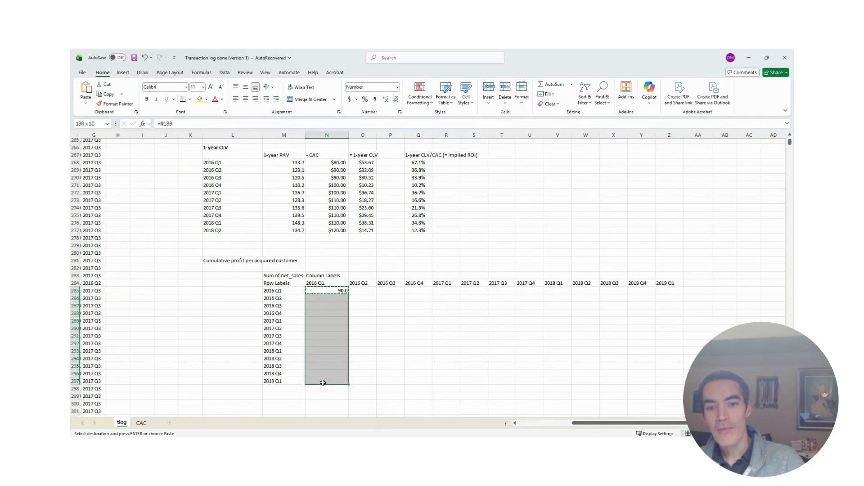
{"action": "key", "text": "ctrl+v"}
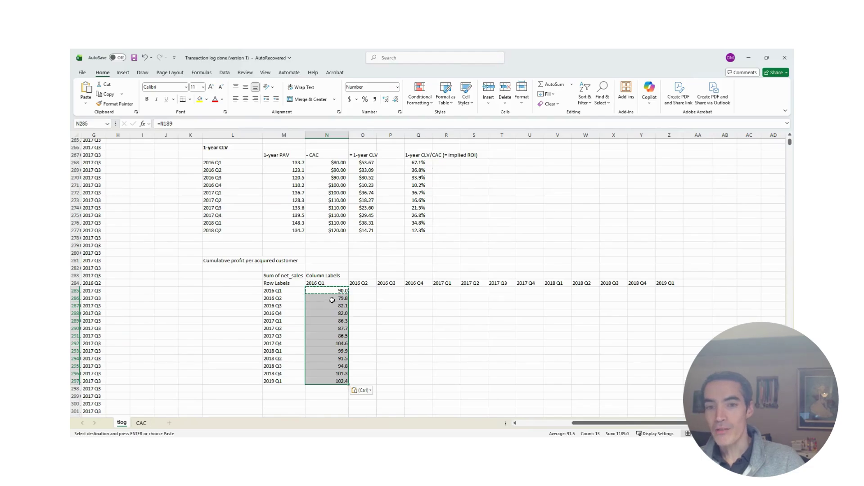
Calculate the 2016 Q1 cohort's second cumulative profit value in O285 with =N285+O189
{"action": "left_click", "coordinate": [356, 291]}
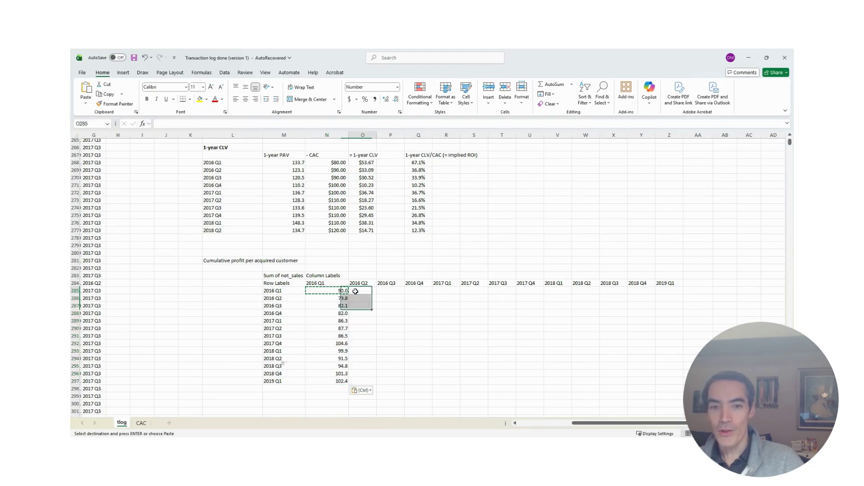
{"action": "type", "text": "="}
{"action": "key", "text": "Left"}
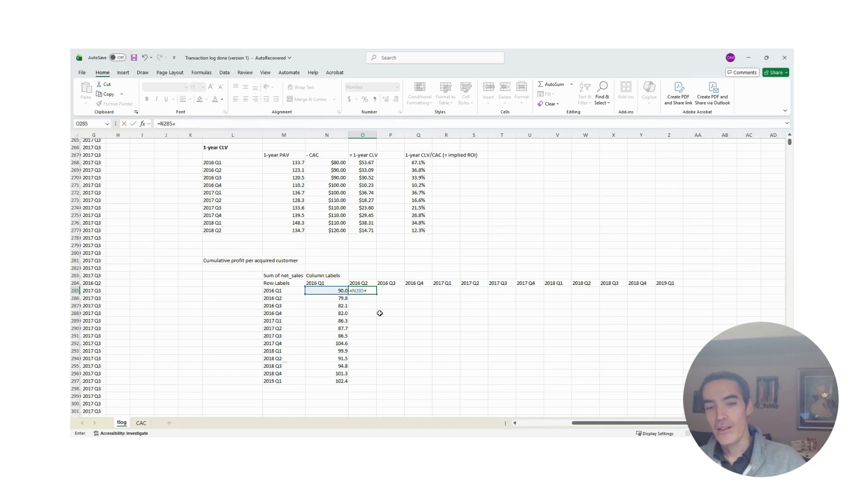
{"action": "scroll", "coordinate": [370, 321], "scroll_direction": "up", "scroll_amount": 20}
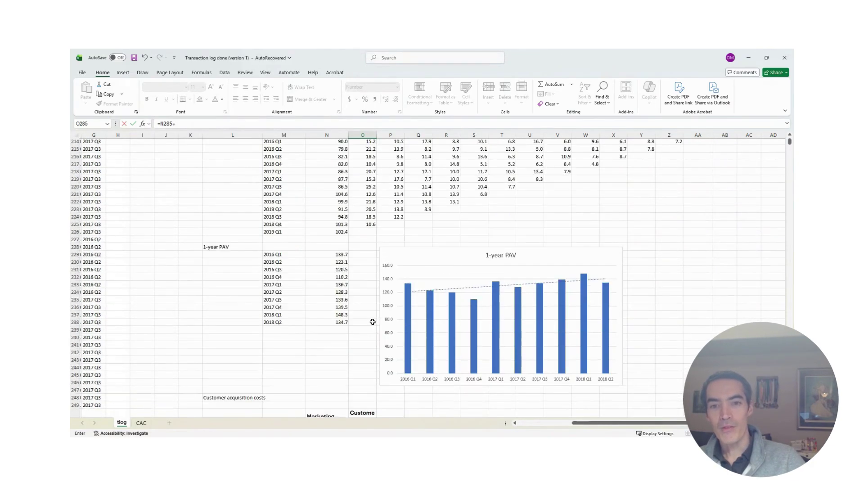
{"action": "scroll", "coordinate": [368, 284], "scroll_direction": "up", "scroll_amount": 5}
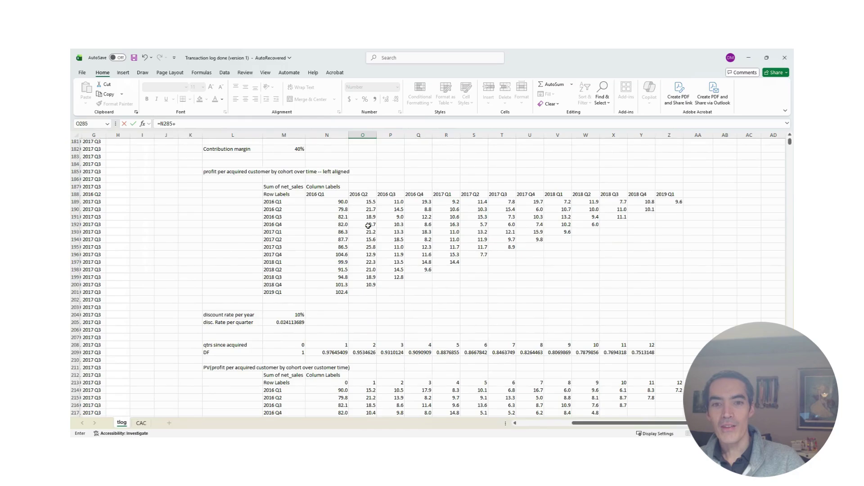
{"action": "left_click", "coordinate": [367, 202]}
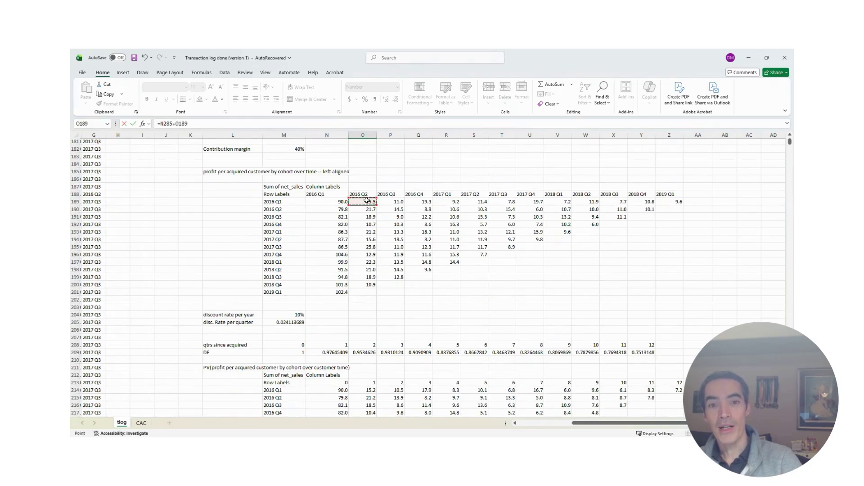
{"action": "key", "text": "Return"}
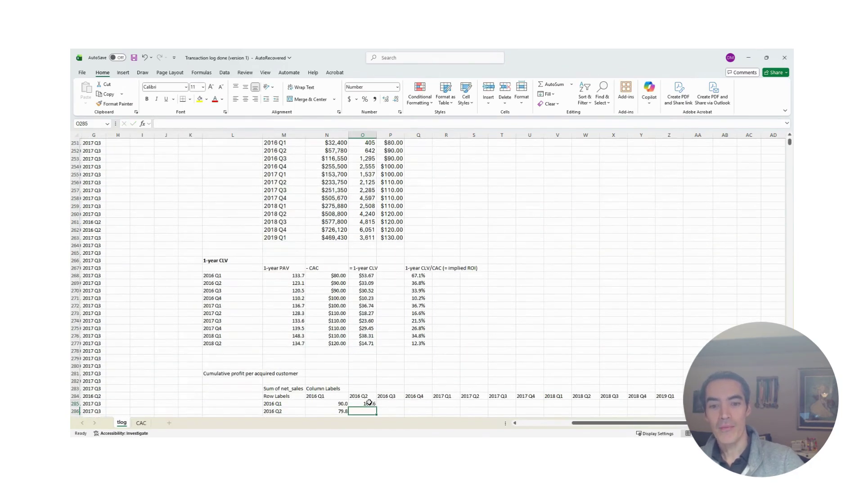
Compare the cumulative formula in O285 with the discounted 2016 Q1 values in N214:O214
{"action": "left_click", "coordinate": [369, 404]}
{"action": "scroll", "coordinate": [382, 373], "scroll_direction": "up", "scroll_amount": 6}
{"action": "scroll", "coordinate": [372, 361], "scroll_direction": "up", "scroll_amount": 7}
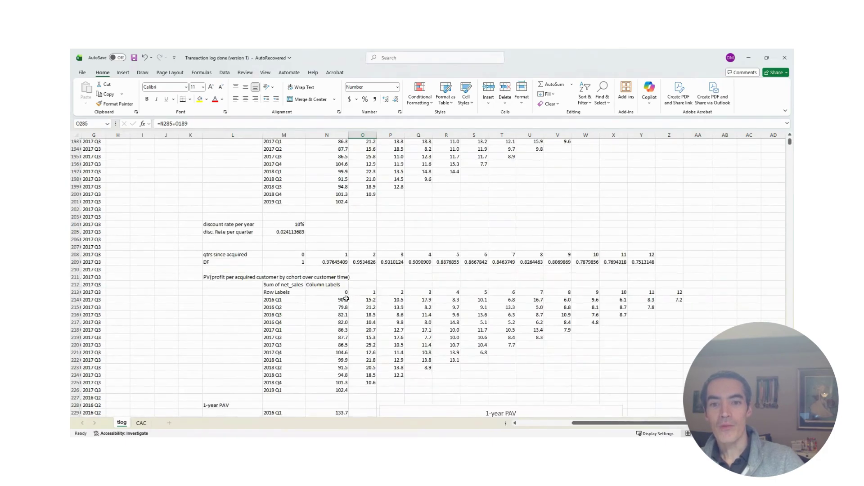
{"action": "left_click", "coordinate": [344, 302]}
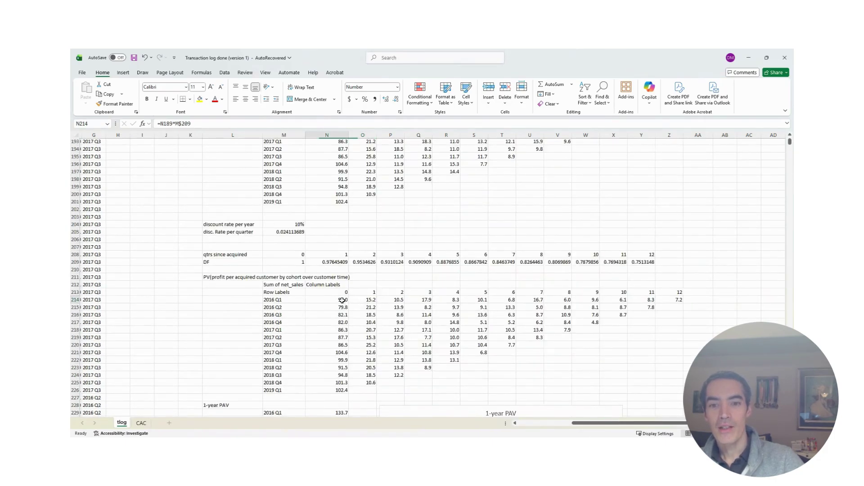
{"action": "left_click", "coordinate": [365, 300]}
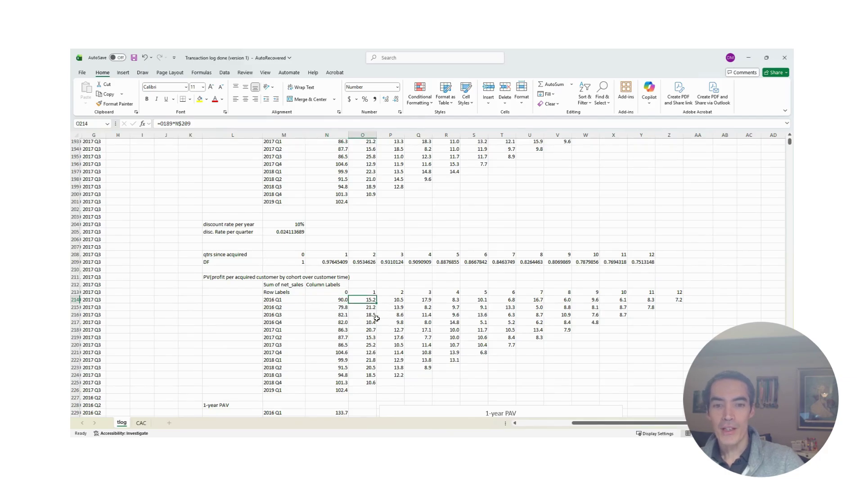
{"action": "left_click_drag", "start_coordinate": [340, 299], "coordinate": [368, 299]}
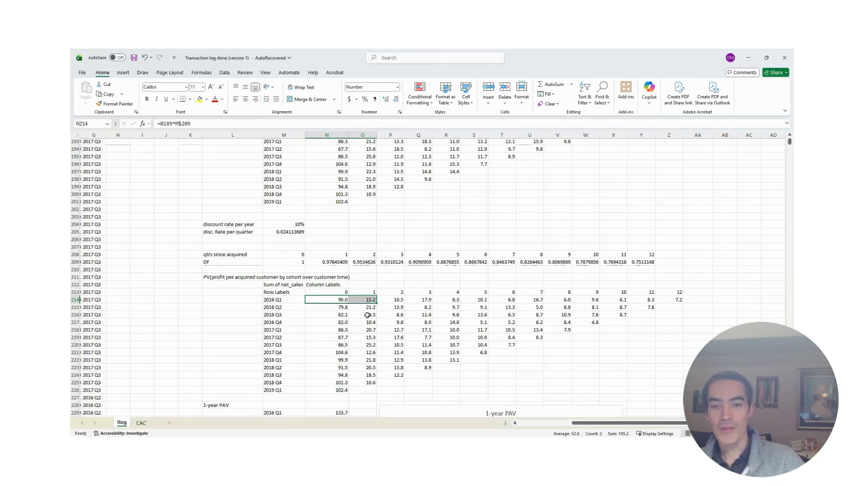
{"action": "scroll", "coordinate": [386, 281], "scroll_direction": "down", "scroll_amount": 20}
Copy the cumulative profit formula from O285 across through Z285 to complete the 2016 Q1 cohort
{"action": "left_click", "coordinate": [368, 268]}
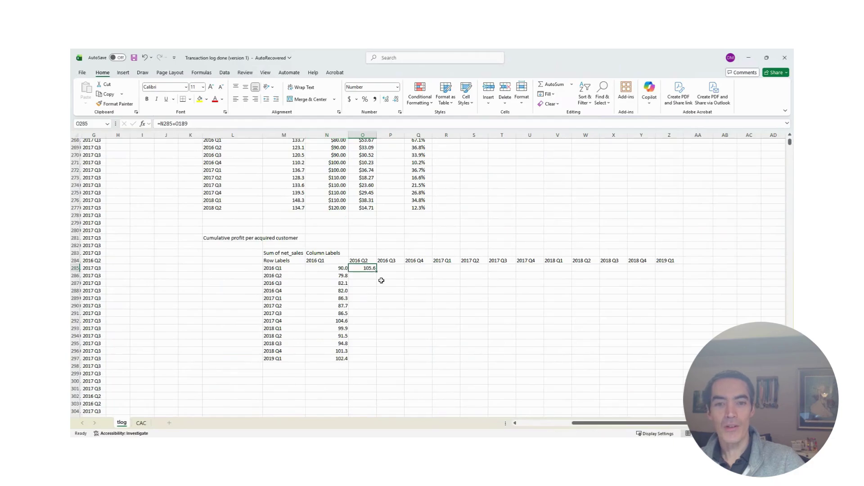
{"action": "key", "text": "ctrl+c"}
{"action": "left_click", "coordinate": [663, 267], "text": "shift"}
{"action": "key", "text": "ctrl+v"}
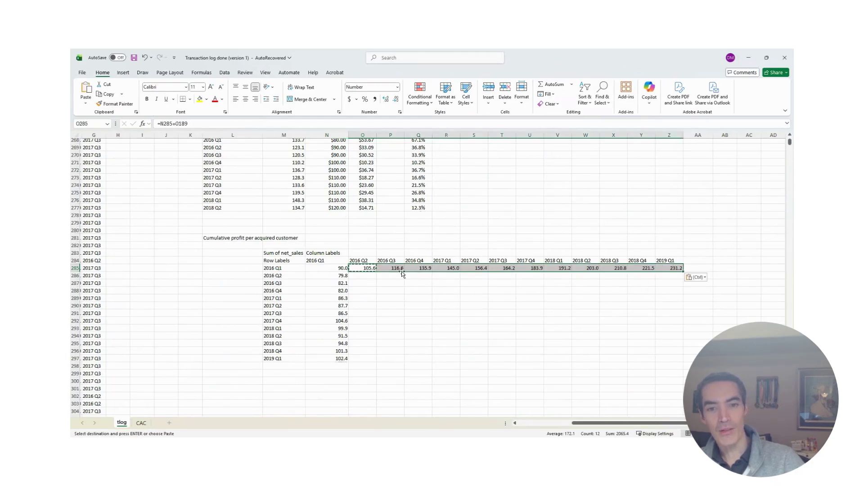
Fill the cumulative profit formulas for the 2016 Q2 and 2016 Q3 cohorts in O286:Y286 and O287:X287, each one quarter shorter
{"action": "left_click_drag", "start_coordinate": [360, 268], "coordinate": [640, 268]}
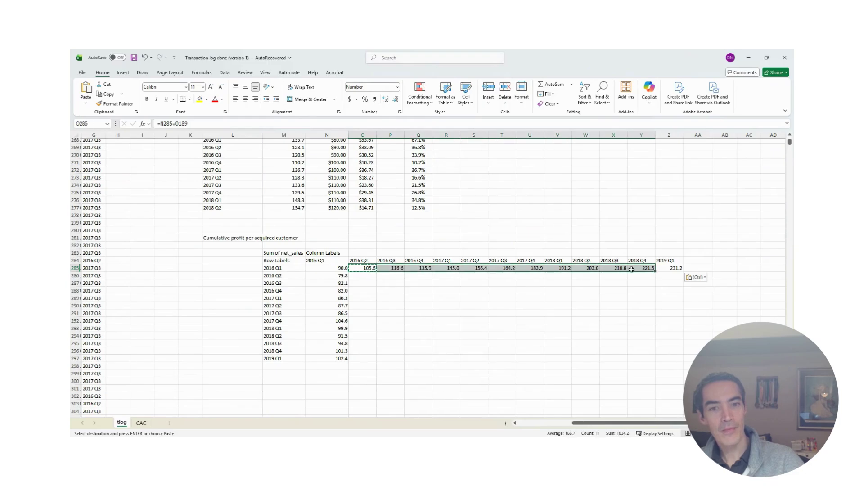
{"action": "key", "text": "ctrl+c"}
{"action": "left_click", "coordinate": [368, 276]}
{"action": "key", "text": "ctrl+v"}
{"action": "left_click_drag", "start_coordinate": [369, 275], "coordinate": [614, 276]}
{"action": "key", "text": "ctrl+c"}
{"action": "left_click", "coordinate": [369, 283]}
{"action": "key", "text": "ctrl+v"}
Fill the cumulative profit formulas for the 2016 Q4 and 2017 Q1 cohorts in O288:W288 and O289:V289
{"action": "left_click_drag", "start_coordinate": [368, 284], "coordinate": [572, 285]}
{"action": "key", "text": "ctrl+c"}
{"action": "left_click", "coordinate": [368, 290]}
{"action": "key", "text": "ctrl+v"}
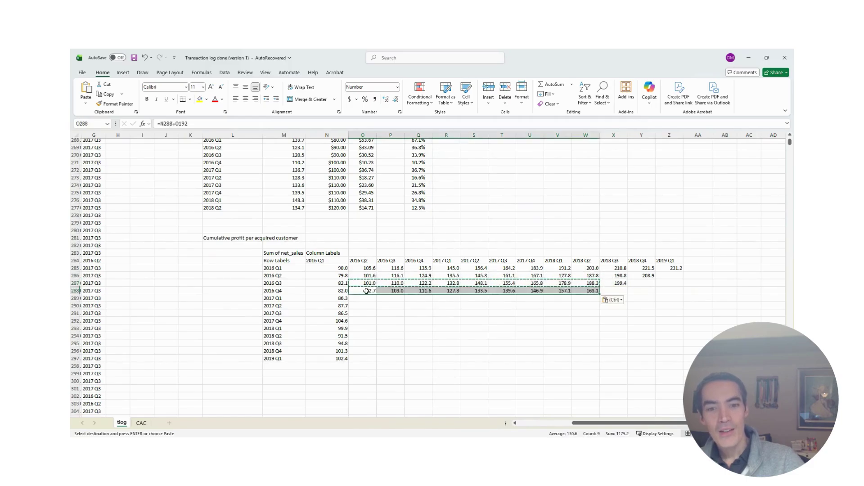
{"action": "left_click_drag", "start_coordinate": [368, 291], "coordinate": [571, 290]}
{"action": "key", "text": "ctrl+c"}
{"action": "left_click", "coordinate": [368, 298]}
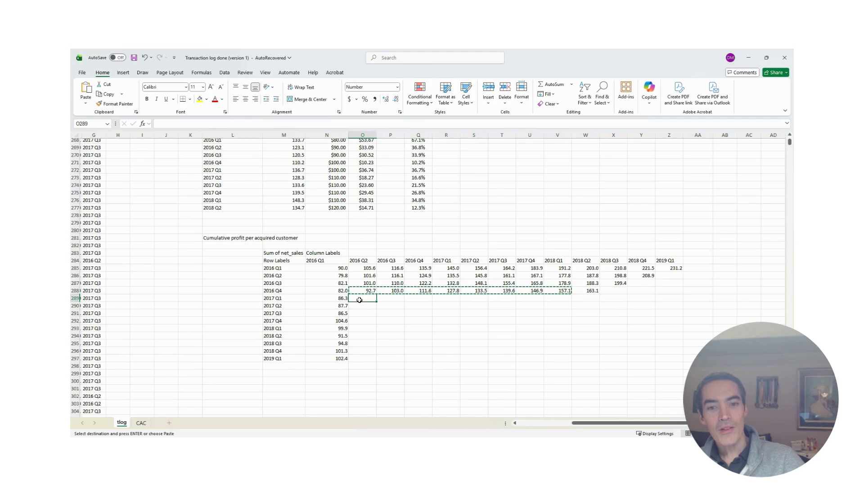
{"action": "key", "text": "ctrl+v"}
Fill the cumulative profit formulas for the 2017 Q2 and 2017 Q3 cohorts in O290:U290 and O291:T291
{"action": "left_click_drag", "start_coordinate": [368, 298], "coordinate": [538, 299]}
{"action": "key", "text": "ctrl+c"}
{"action": "left_click", "coordinate": [365, 307]}
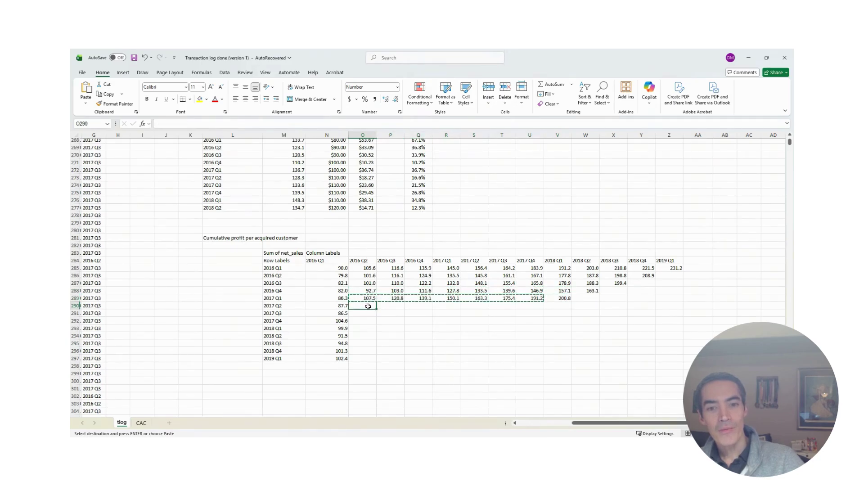
{"action": "key", "text": "ctrl+v"}
{"action": "left_click_drag", "start_coordinate": [366, 306], "coordinate": [504, 306]}
{"action": "key", "text": "ctrl+c"}
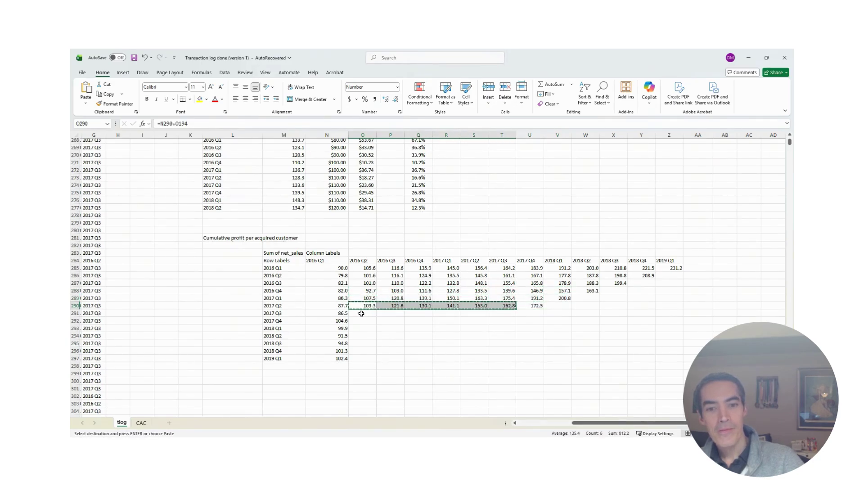
{"action": "left_click", "coordinate": [363, 314]}
{"action": "key", "text": "ctrl+v"}
Fill the cumulative profit formulas for the 2017 Q4 and 2018 Q1 cohorts in O292:S292 and O293:R293
{"action": "left_click_drag", "start_coordinate": [363, 314], "coordinate": [477, 313]}
{"action": "key", "text": "ctrl+c"}
{"action": "left_click", "coordinate": [362, 321]}
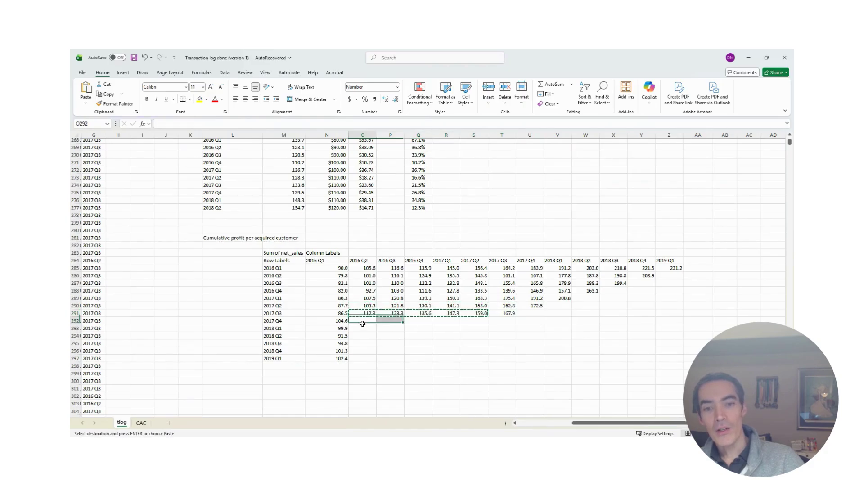
{"action": "key", "text": "ctrl+v"}
{"action": "left_click_drag", "start_coordinate": [362, 321], "coordinate": [455, 321]}
{"action": "key", "text": "ctrl+c"}
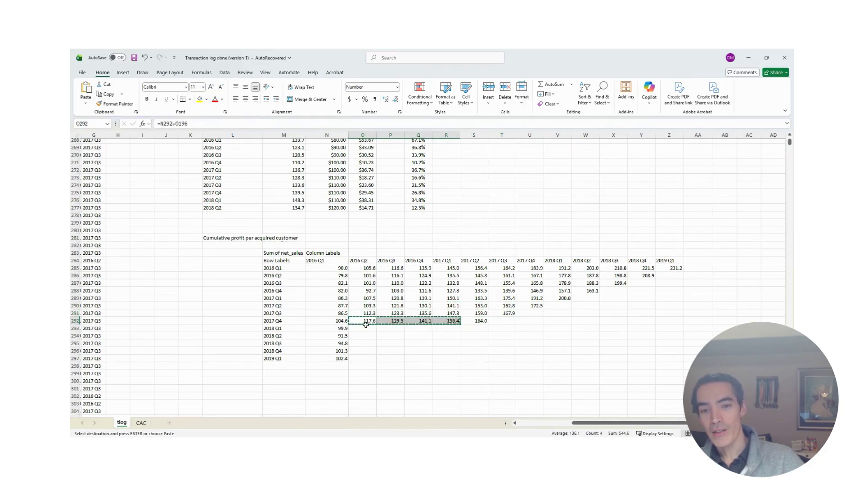
{"action": "left_click", "coordinate": [355, 328]}
{"action": "key", "text": "ctrl+v"}
Fill the cumulative profit formulas for the 2018 Q2, 2018 Q3 and 2018 Q4 cohorts in O294:Q294, O295:P295 and O296
{"action": "left_click_drag", "start_coordinate": [357, 328], "coordinate": [425, 328]}
{"action": "key", "text": "ctrl+c"}
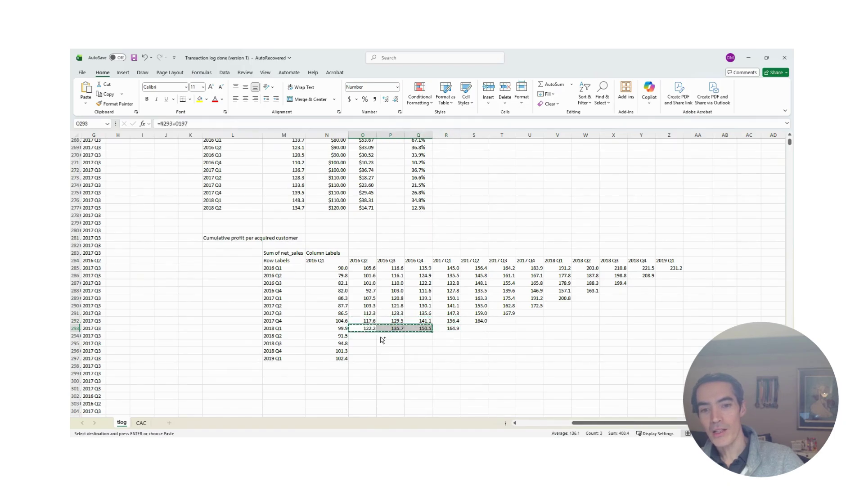
{"action": "left_click", "coordinate": [363, 336]}
{"action": "key", "text": "ctrl+v"}
{"action": "left_click_drag", "start_coordinate": [363, 336], "coordinate": [391, 336]}
{"action": "key", "text": "ctrl+c"}
{"action": "left_click", "coordinate": [363, 344]}
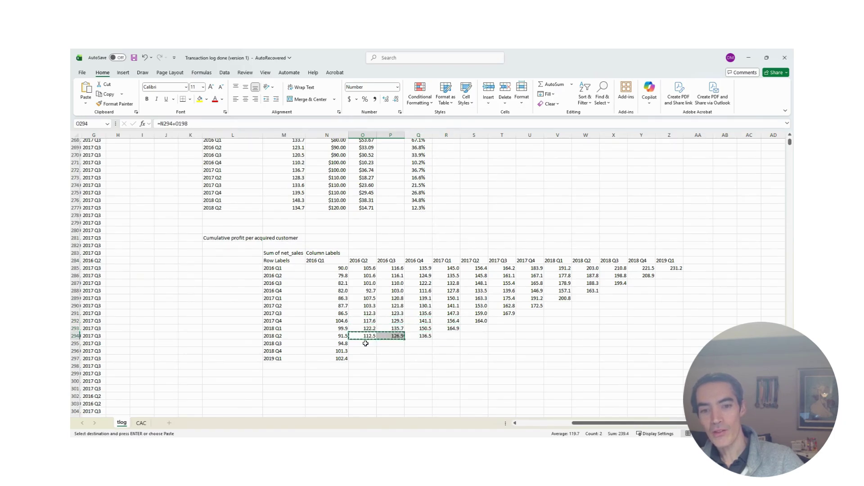
{"action": "key", "text": "ctrl+v"}
{"action": "left_click", "coordinate": [363, 343]}
{"action": "key", "text": "ctrl+c"}
{"action": "left_click", "coordinate": [363, 351]}
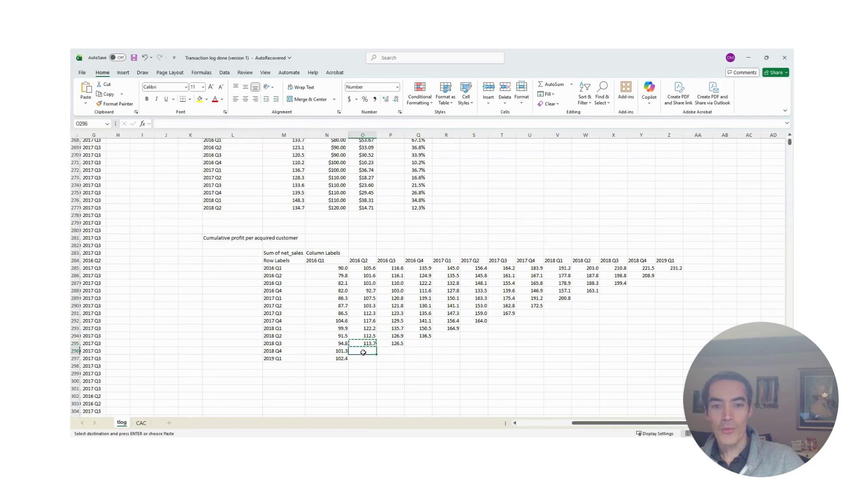
{"action": "key", "text": "ctrl+v"}
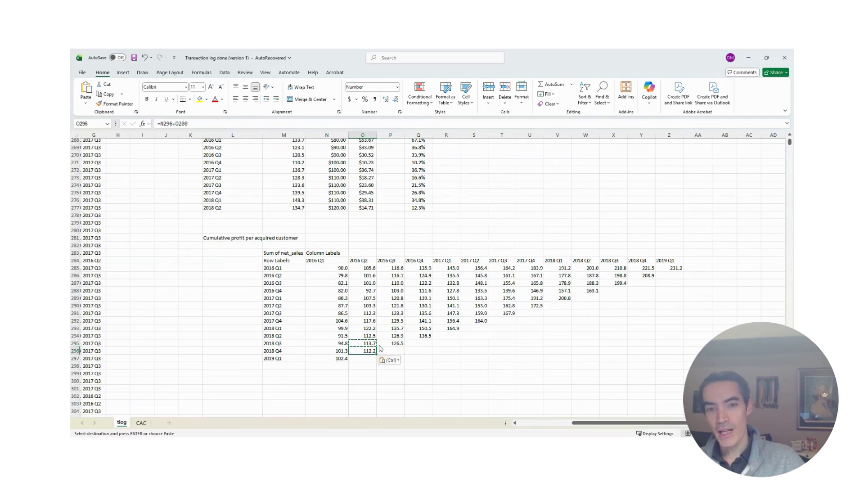
Make the "Cumulative profit per acquired customer" title in L281 bold
{"action": "scroll", "coordinate": [270, 307], "scroll_direction": "up", "scroll_amount": 1}
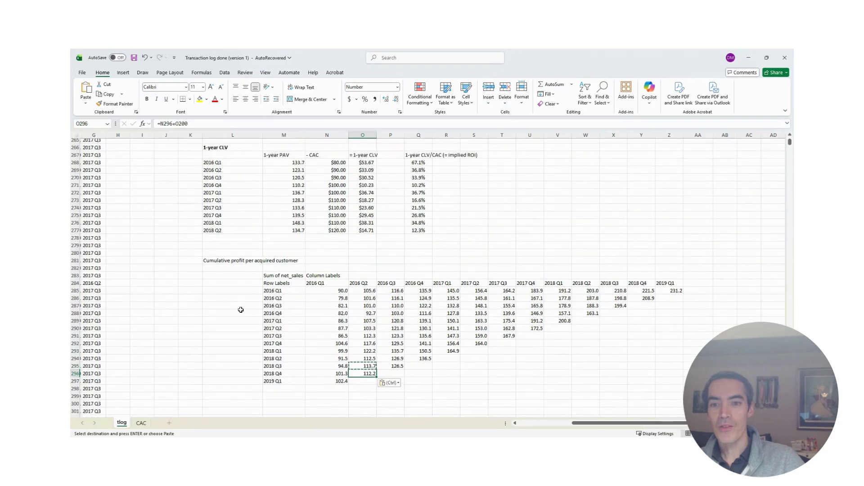
{"action": "left_click", "coordinate": [270, 277]}
{"action": "left_click", "coordinate": [225, 260]}
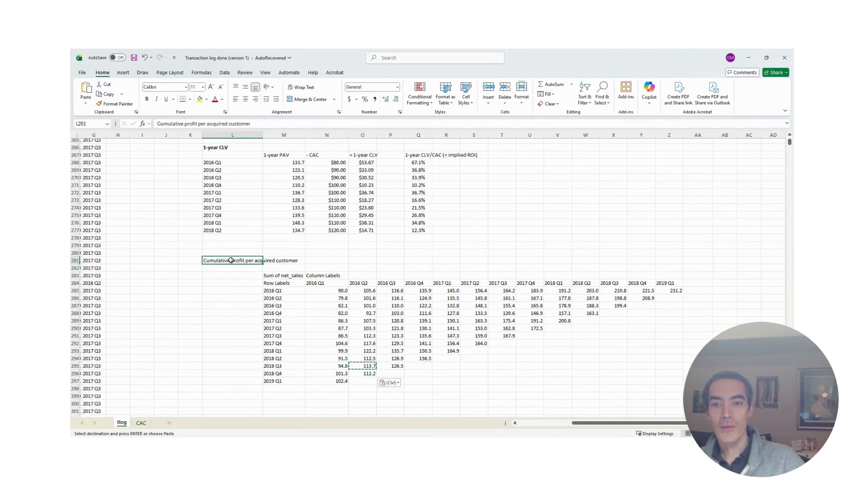
{"action": "key", "text": "Escape"}
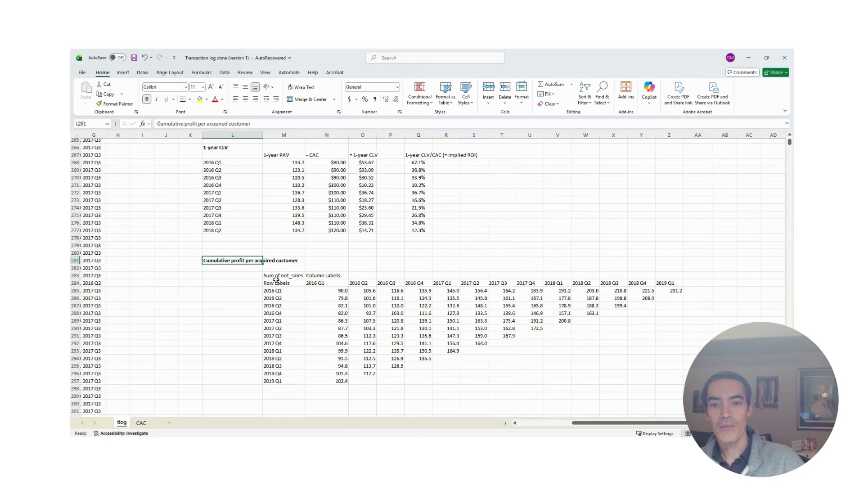
{"action": "left_click", "coordinate": [276, 278]}
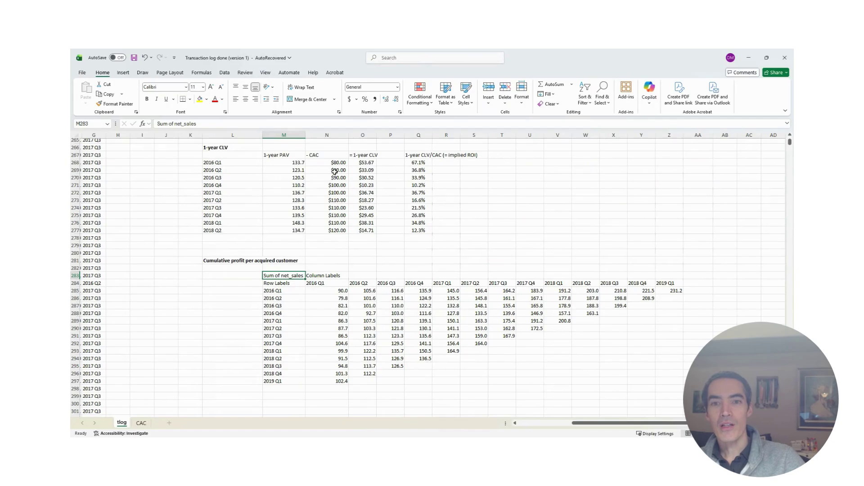
Copy the CAC amounts from N268:N277 of the 1-year CLV table into AB285:AB294 as values
{"action": "left_click_drag", "start_coordinate": [334, 164], "coordinate": [330, 231]}
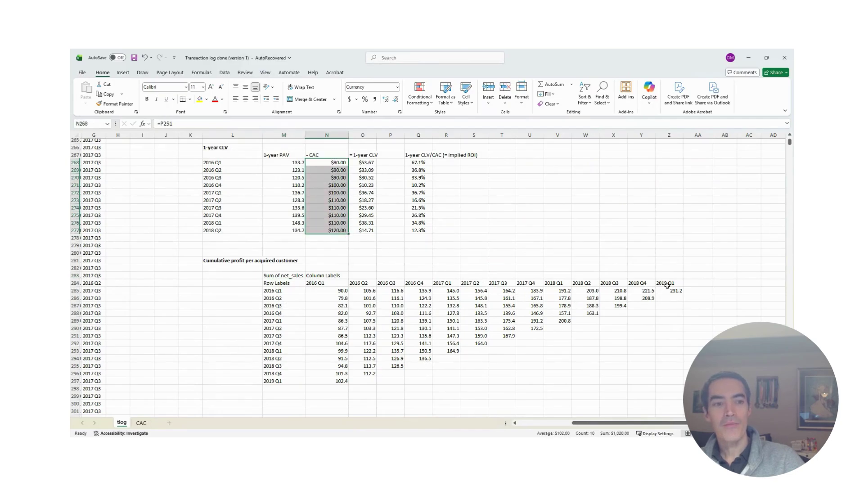
{"action": "key", "text": "ctrl+c"}
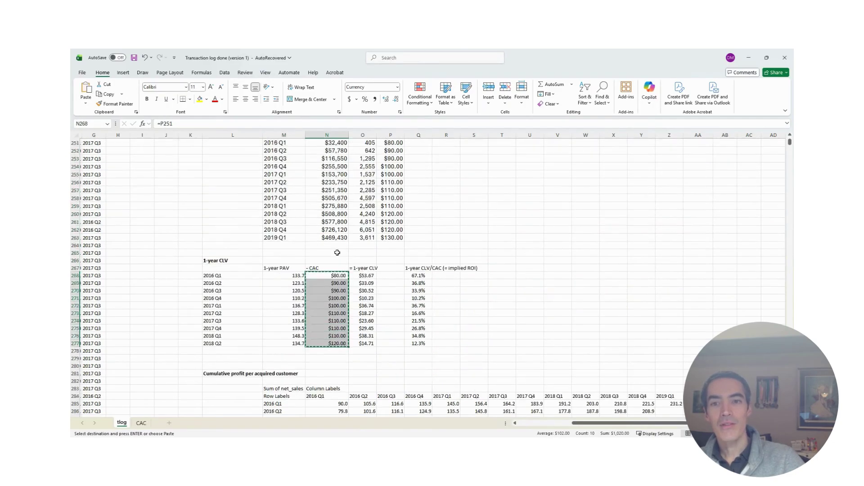
{"action": "scroll", "coordinate": [360, 225], "scroll_direction": "up", "scroll_amount": 3}
{"action": "scroll", "coordinate": [540, 293], "scroll_direction": "down", "scroll_amount": 2}
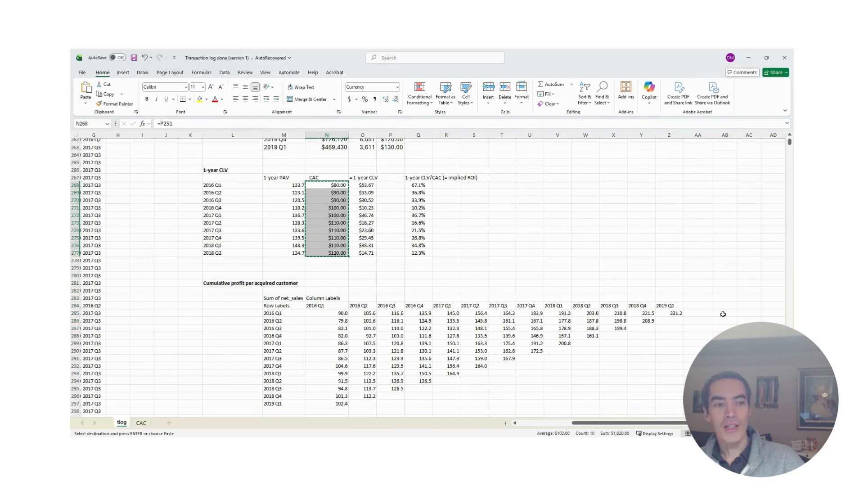
{"action": "scroll", "coordinate": [718, 315], "scroll_direction": "down", "scroll_amount": 3}
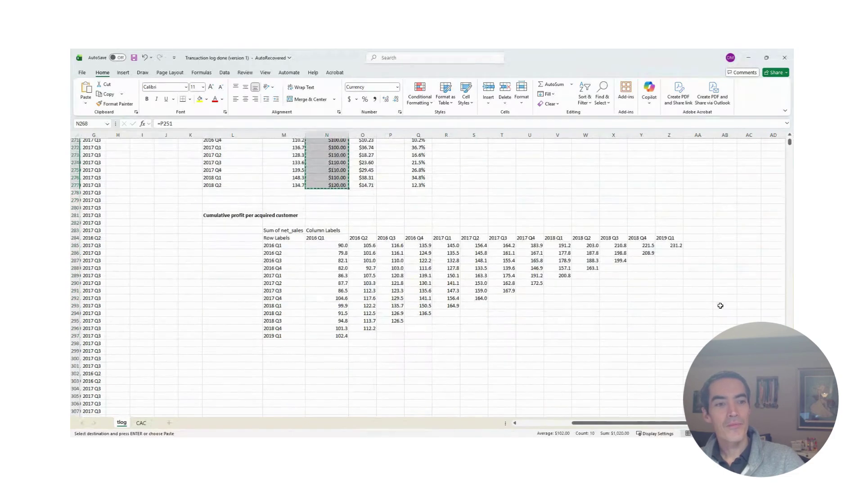
{"action": "left_click", "coordinate": [720, 246]}
{"action": "key", "text": "ctrl+v"}
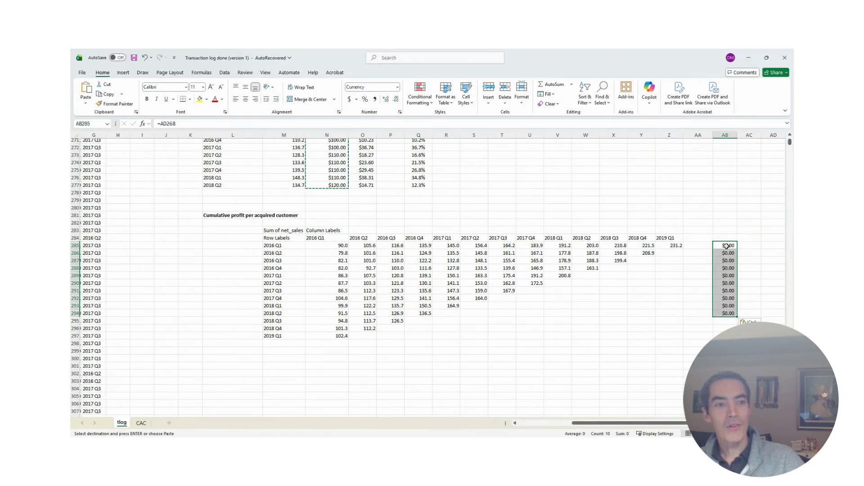
{"action": "left_click", "coordinate": [669, 241]}
Enter the header "CAC" in AB284 above the copied acquisition costs
{"action": "left_click", "coordinate": [720, 238]}
{"action": "type", "text": "CAC"}
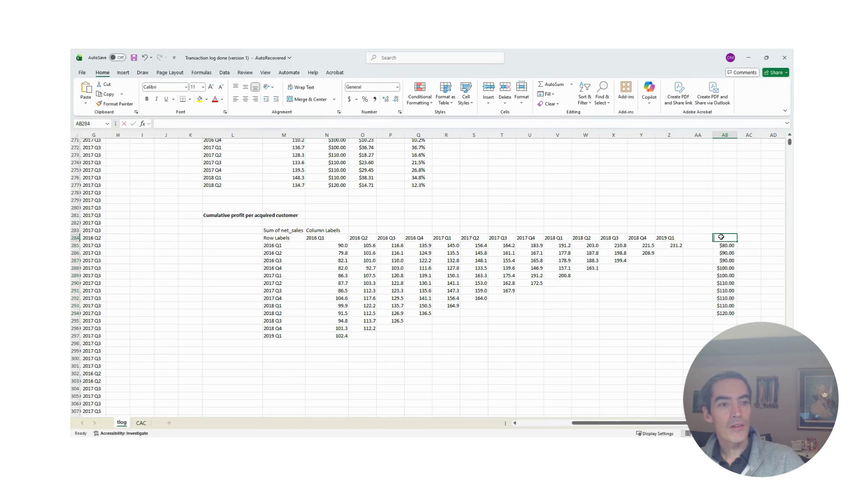
{"action": "scroll", "coordinate": [674, 246], "scroll_direction": "right", "scroll_amount": 4}
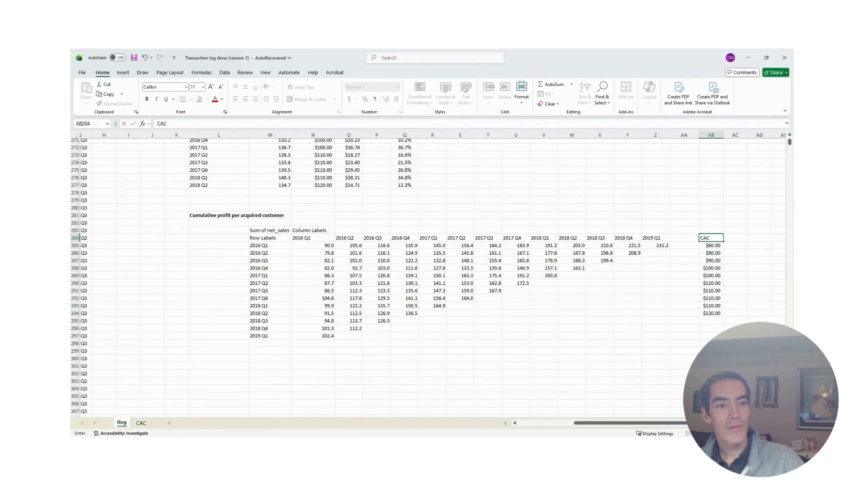
{"action": "left_click", "coordinate": [674, 246]}
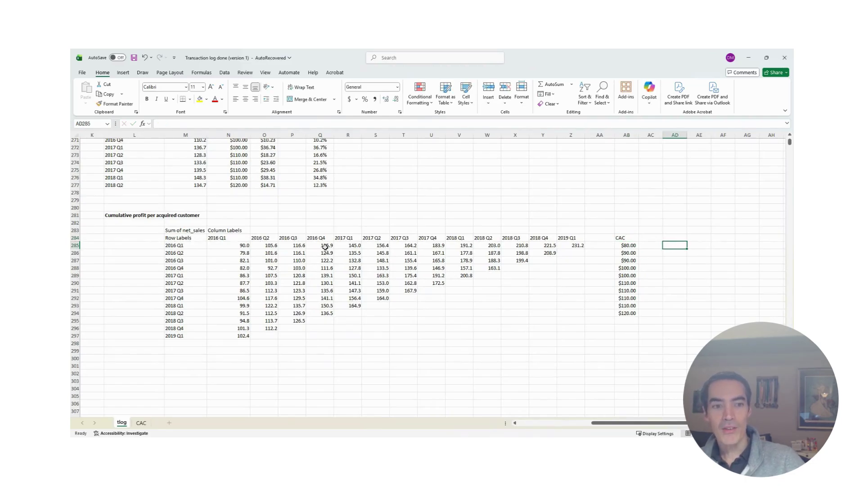
Review the cumulative profits in Q285:Q294 and enter the header "payback period" in AC284 beside the CAC column
{"action": "left_click_drag", "start_coordinate": [324, 313], "coordinate": [324, 245]}
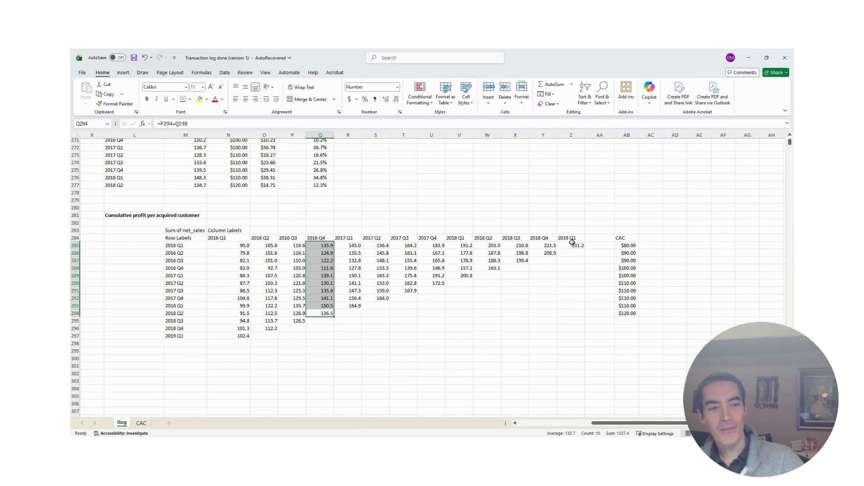
{"action": "left_click", "coordinate": [647, 239]}
{"action": "type", "text": "pay"}
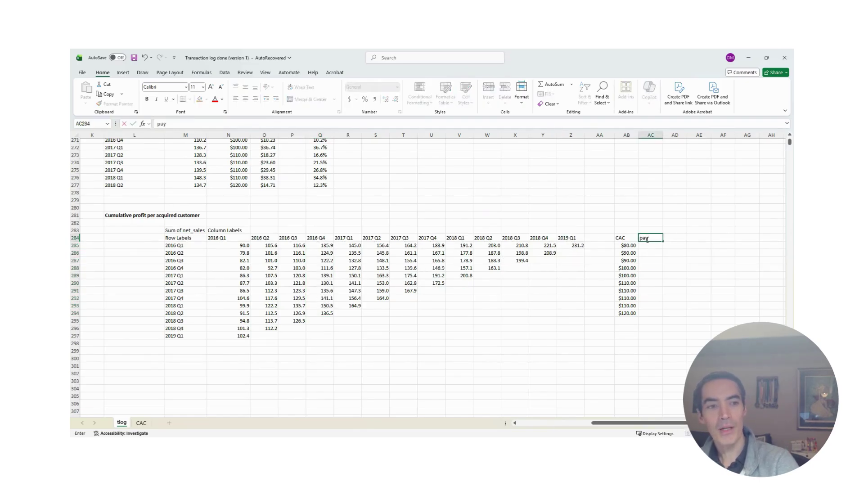
{"action": "type", "text": "back period"}
{"action": "key", "text": "Return"}
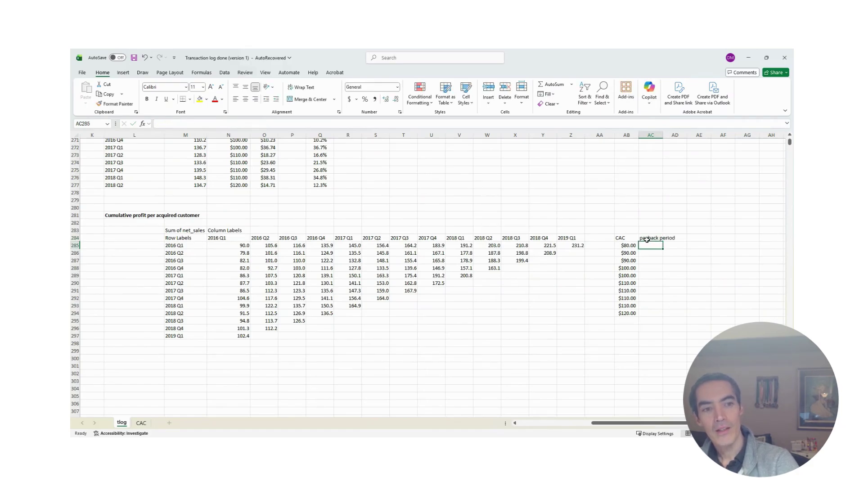
Begin a nested IF formula in AC285 that returns 0 when N285 is at least the CAC in AB285
{"action": "type", "text": "=if("}
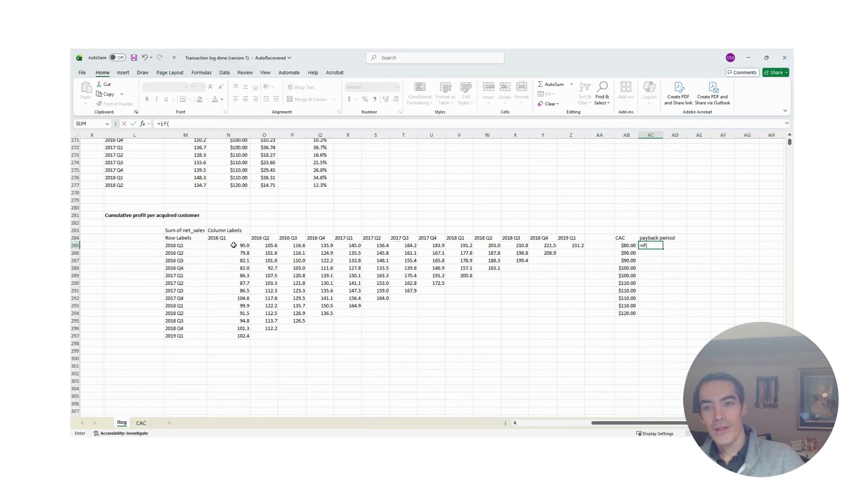
{"action": "left_click", "coordinate": [234, 245]}
{"action": "type", "text": ">="}
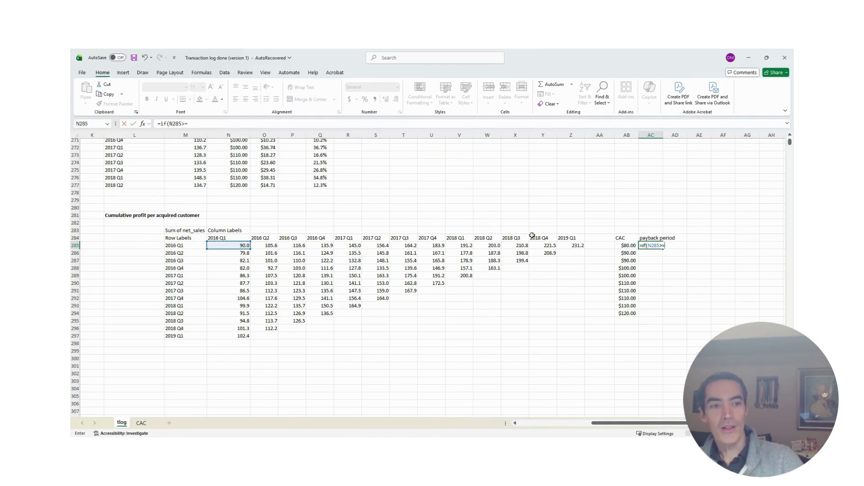
{"action": "left_click", "coordinate": [627, 246]}
{"action": "type", "text": ",0,if("}
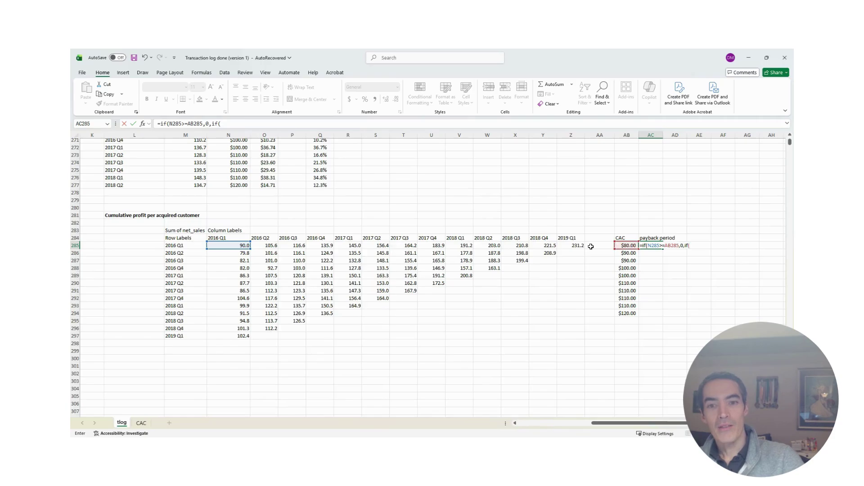
Add a second IF to the AC285 formula that returns 1 when O285 exceeds AB285
{"action": "left_click", "coordinate": [269, 245]}
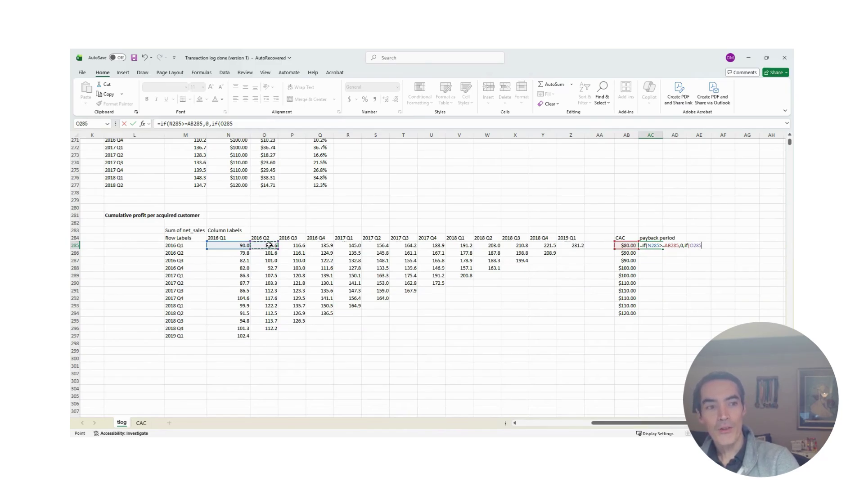
{"action": "type", "text": ">"}
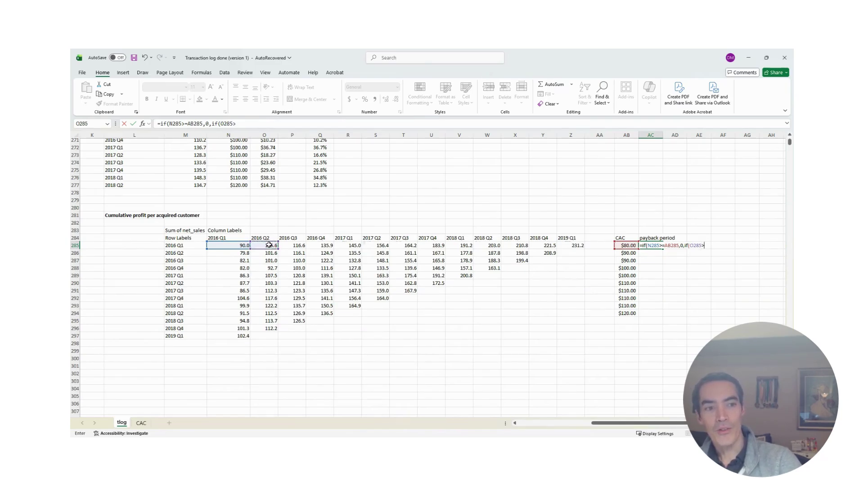
{"action": "left_click", "coordinate": [627, 246]}
{"action": "type", "text": ",1"}
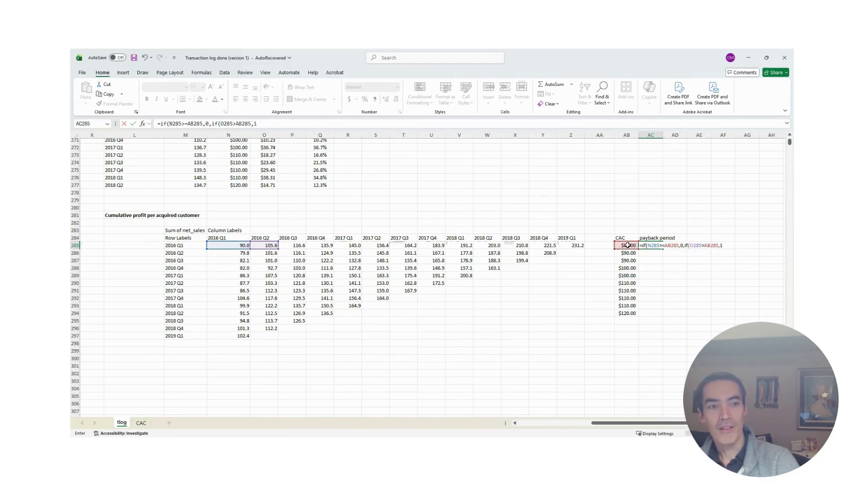
{"action": "type", "text": "),if("}
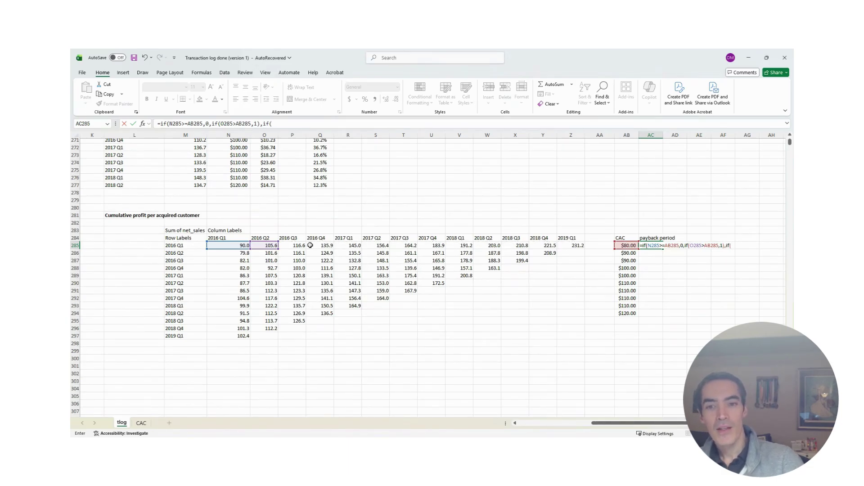
Add a third IF to the AC285 formula that returns 2 when P285 exceeds AB285
{"action": "left_click", "coordinate": [287, 246]}
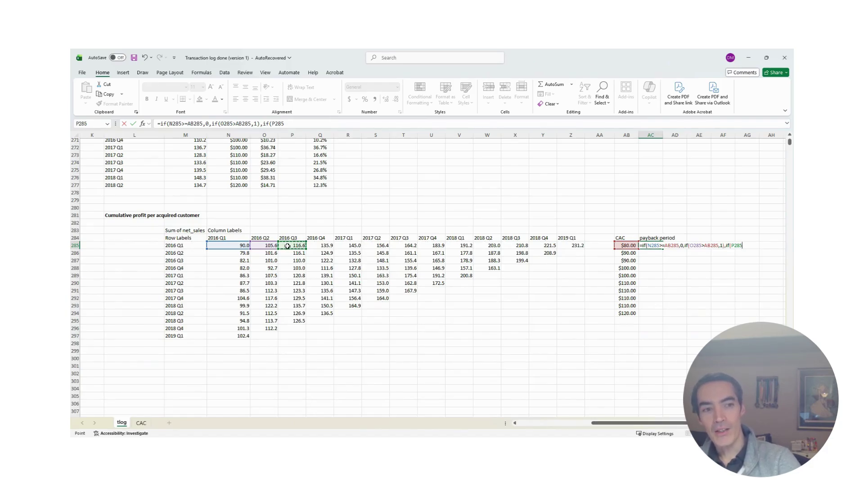
{"action": "type", "text": ">"}
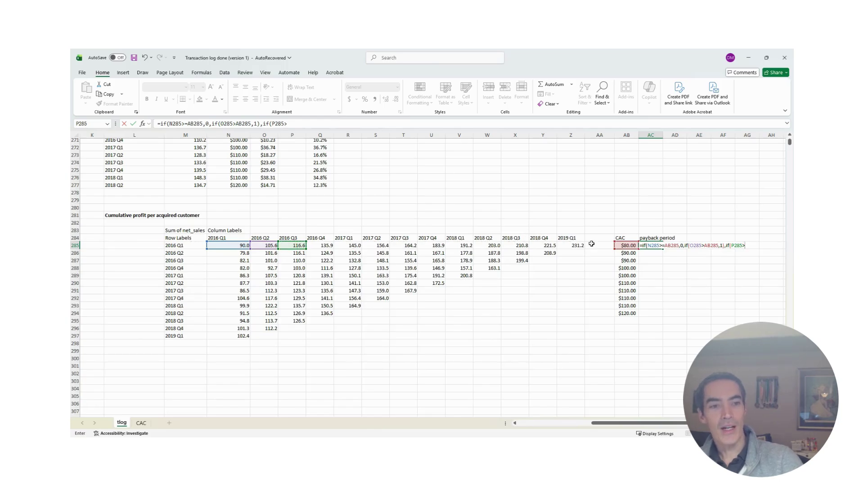
{"action": "left_click", "coordinate": [628, 246]}
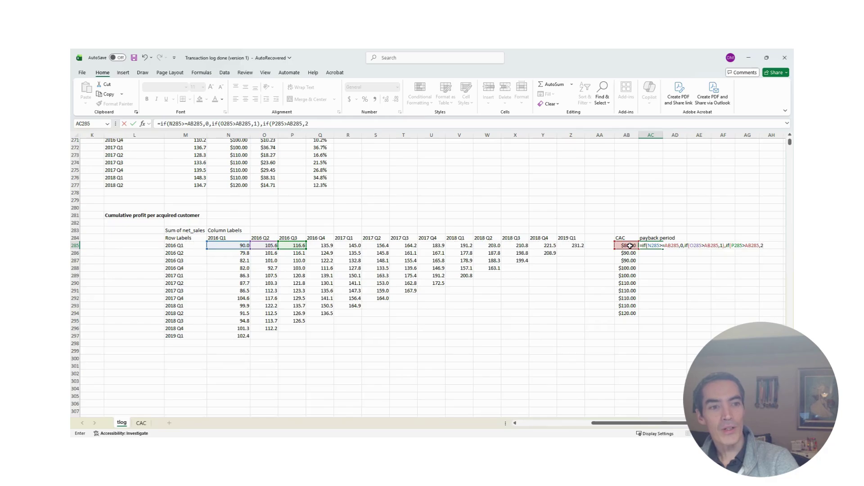
{"action": "type", "text": ")"}
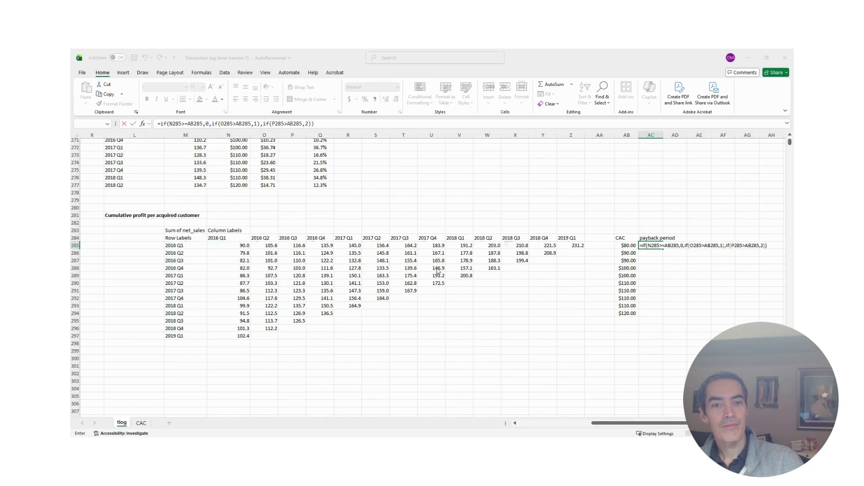
{"action": "key", "text": "alt+Tab"}
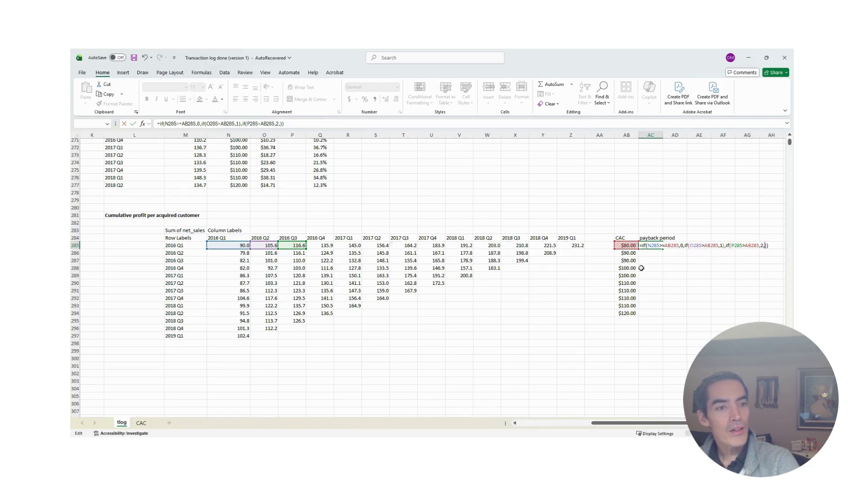
Complete the AC285 formula with "NA" as the fallback and correct the parentheses so the third IF sits inside the second
{"action": "type", "text": "\"NA\""}
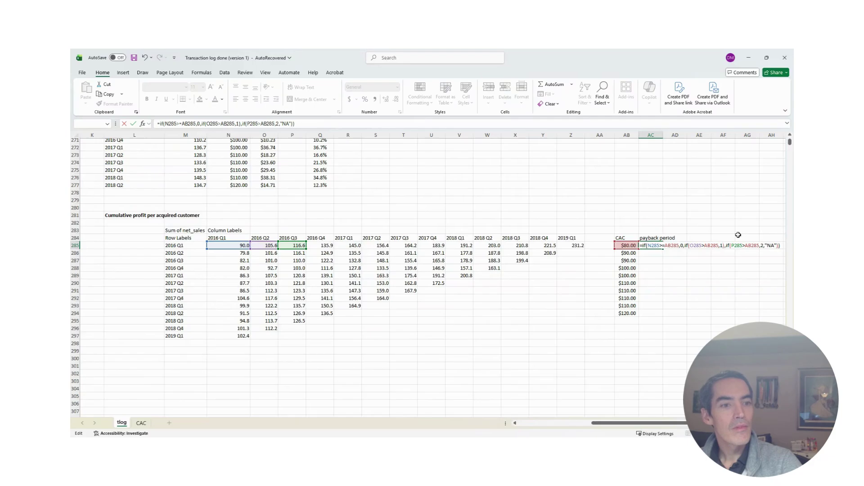
{"action": "key", "text": "Delete"}
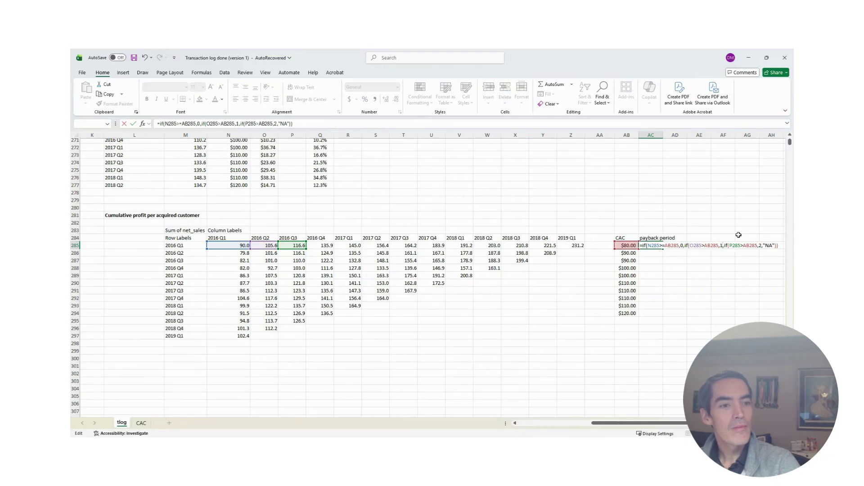
{"action": "left_click", "coordinate": [780, 246]}
{"action": "type", "text": ")"}
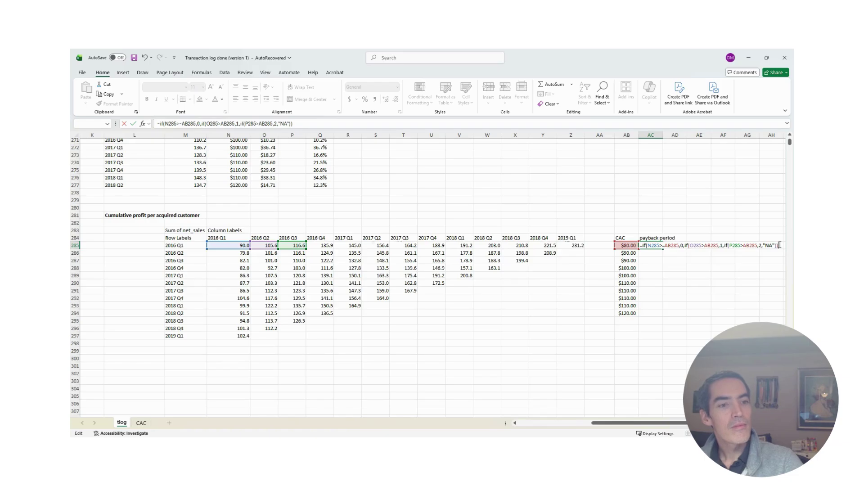
{"action": "key", "text": "Return"}
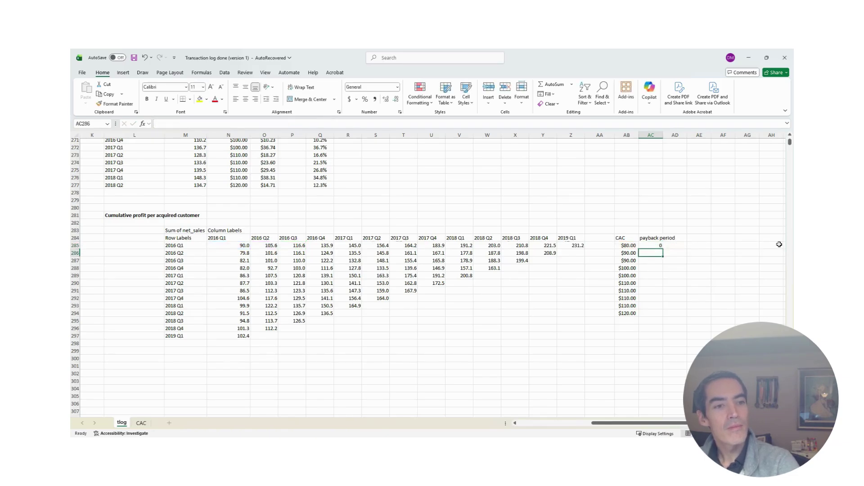
Copy the payback period formula from AC285 down through AC294 for all cohorts with a CAC
{"action": "key", "text": "Up"}
{"action": "key", "text": "ctrl+c"}
{"action": "left_click_drag", "start_coordinate": [651, 246], "coordinate": [650, 313]}
{"action": "key", "text": "ctrl+v"}
Check the payback formulas in AC286, AC288 and AC285, comparing the first-quarter profit in N285 with the CAC in AB285
{"action": "left_click", "coordinate": [656, 253]}
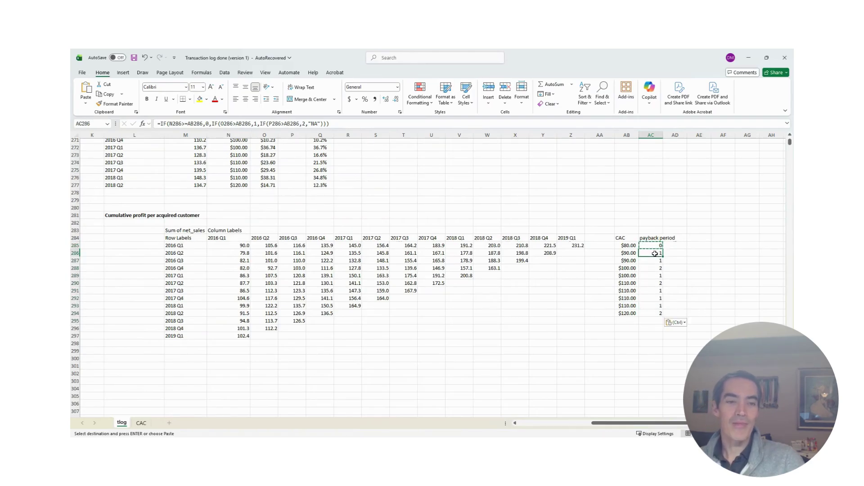
{"action": "left_click", "coordinate": [657, 269]}
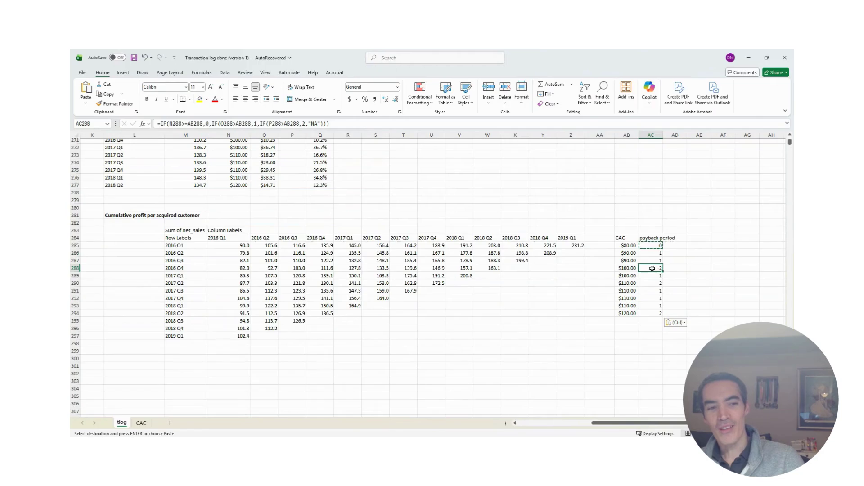
{"action": "left_click", "coordinate": [655, 247]}
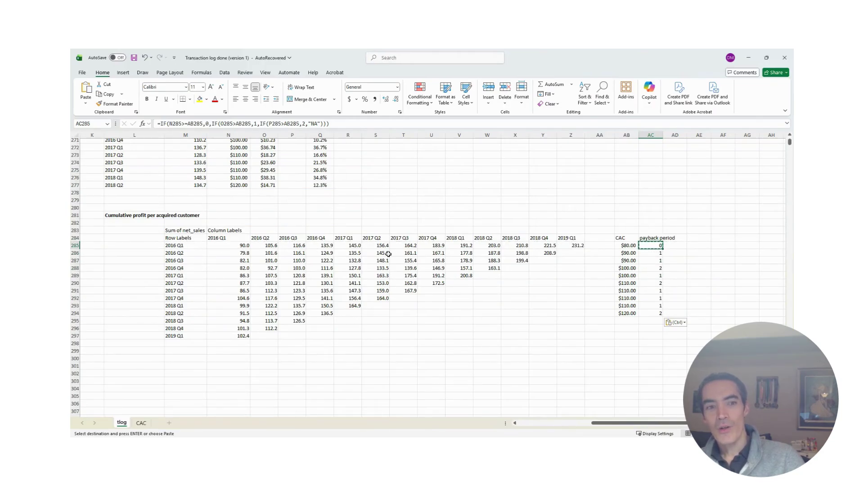
{"action": "left_click", "coordinate": [241, 246]}
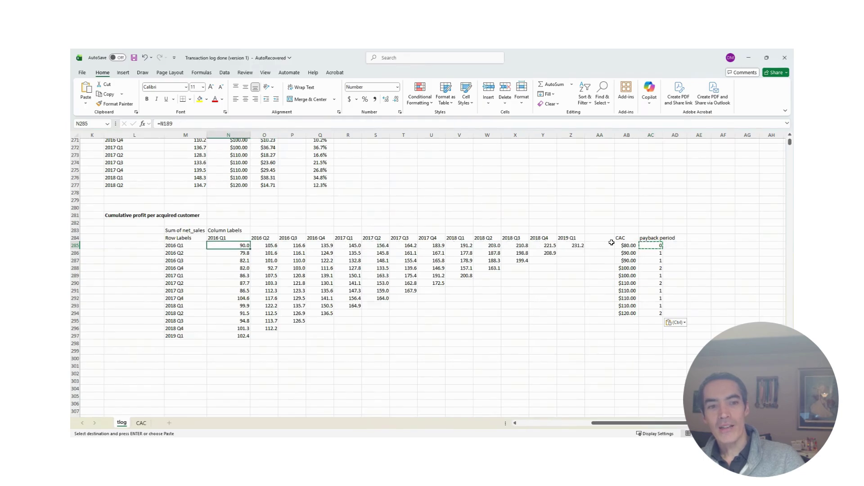
{"action": "left_click", "coordinate": [627, 247]}
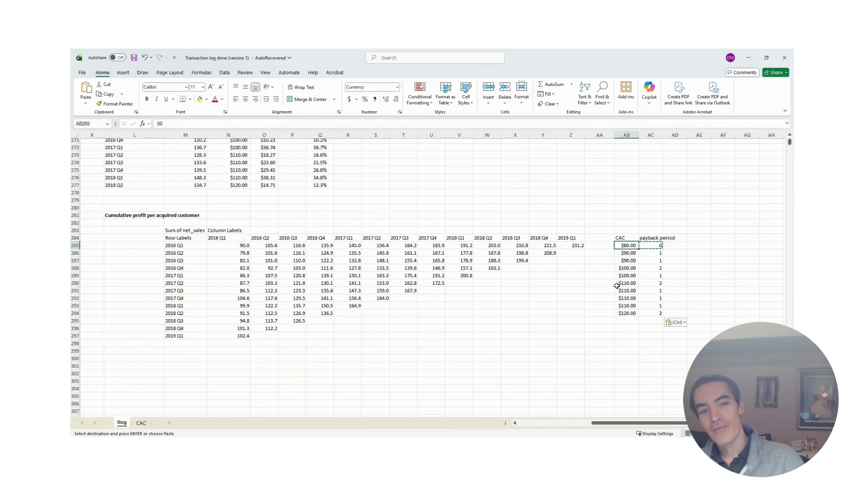
{"action": "left_click", "coordinate": [654, 247]}
{"action": "key", "text": "Escape"}
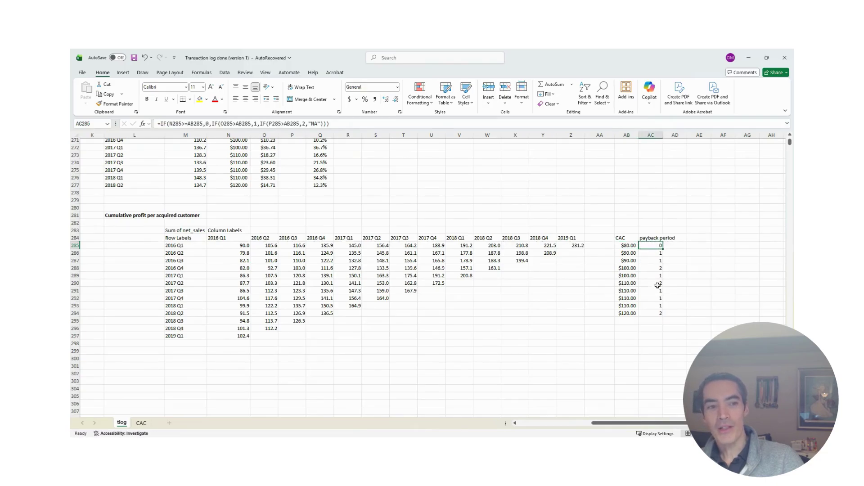
Examine the 2016 Q4 and 2018 Q1 cohort rows alongside the implied ROI values in Q268:Q277 of the 1-year CLV table
{"action": "left_click_drag", "start_coordinate": [658, 268], "coordinate": [171, 268]}
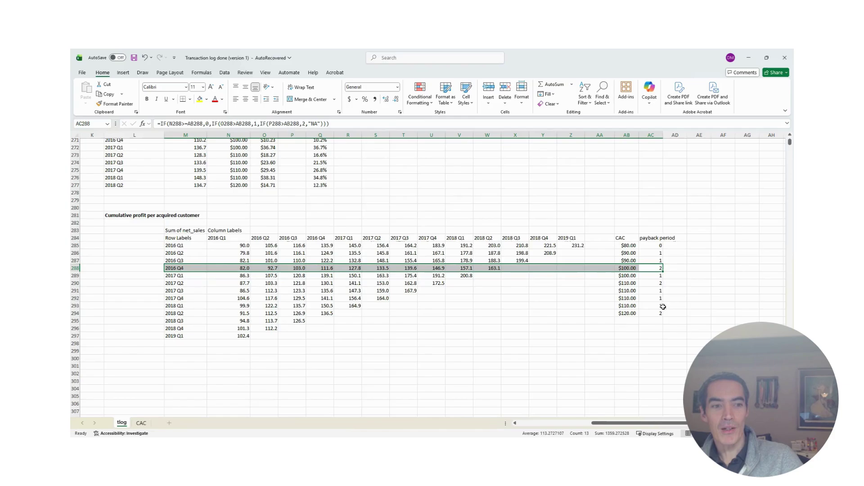
{"action": "left_click_drag", "start_coordinate": [660, 306], "coordinate": [180, 305]}
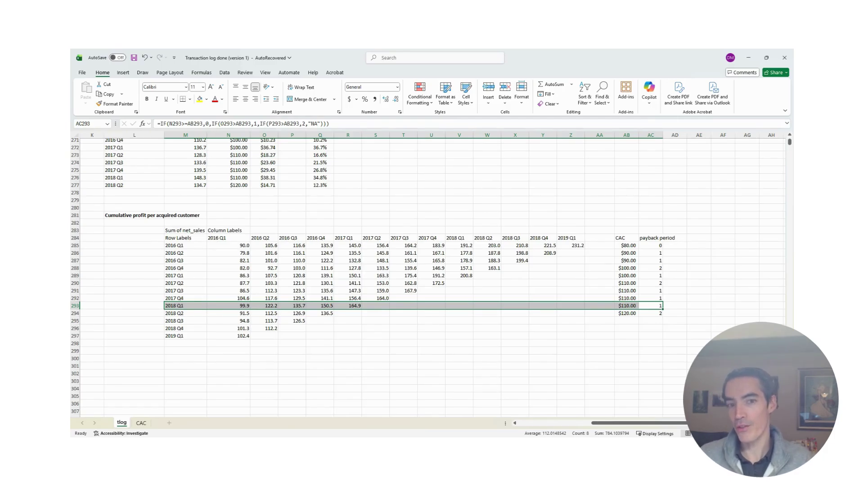
{"action": "scroll", "coordinate": [320, 270], "scroll_direction": "up", "scroll_amount": 5}
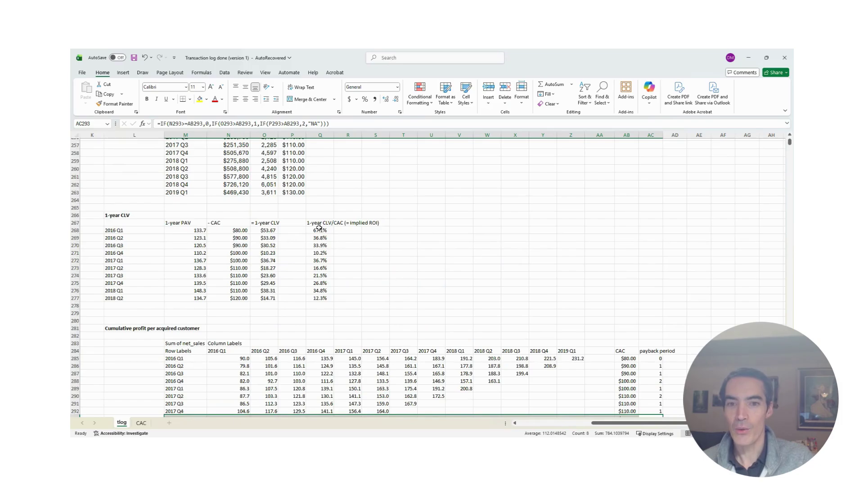
{"action": "left_click_drag", "start_coordinate": [320, 230], "coordinate": [313, 305]}
{"action": "scroll", "coordinate": [380, 300], "scroll_direction": "down", "scroll_amount": 4}
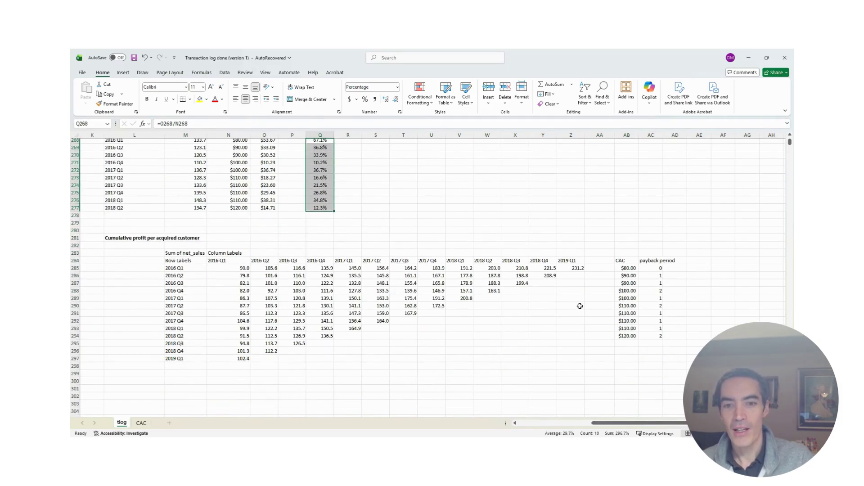